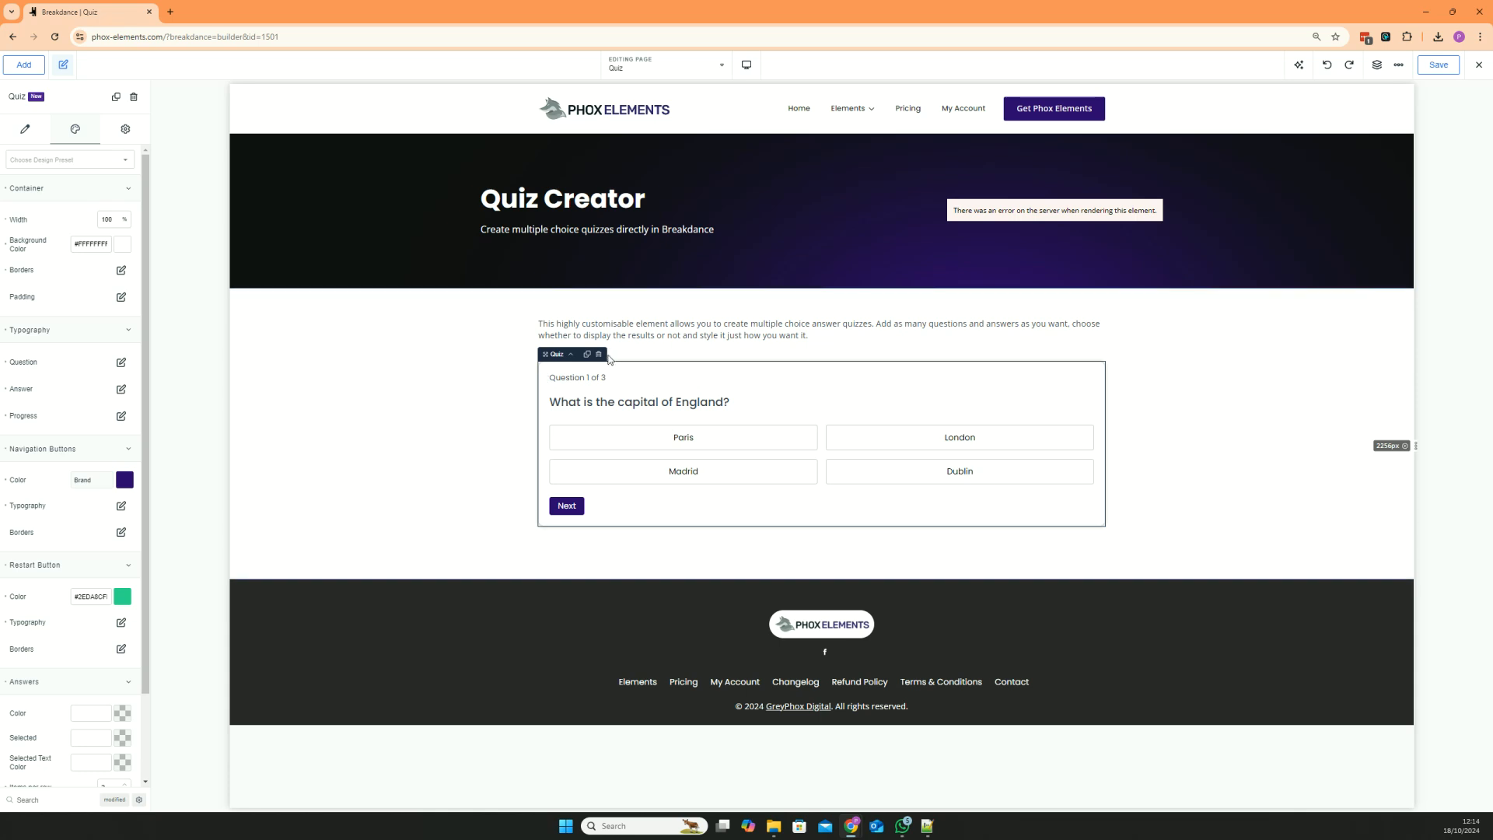
- Delete the existing quiz below the intro text and add a new Quiz element to the page
left_click(599, 354)
left_click(24, 64)
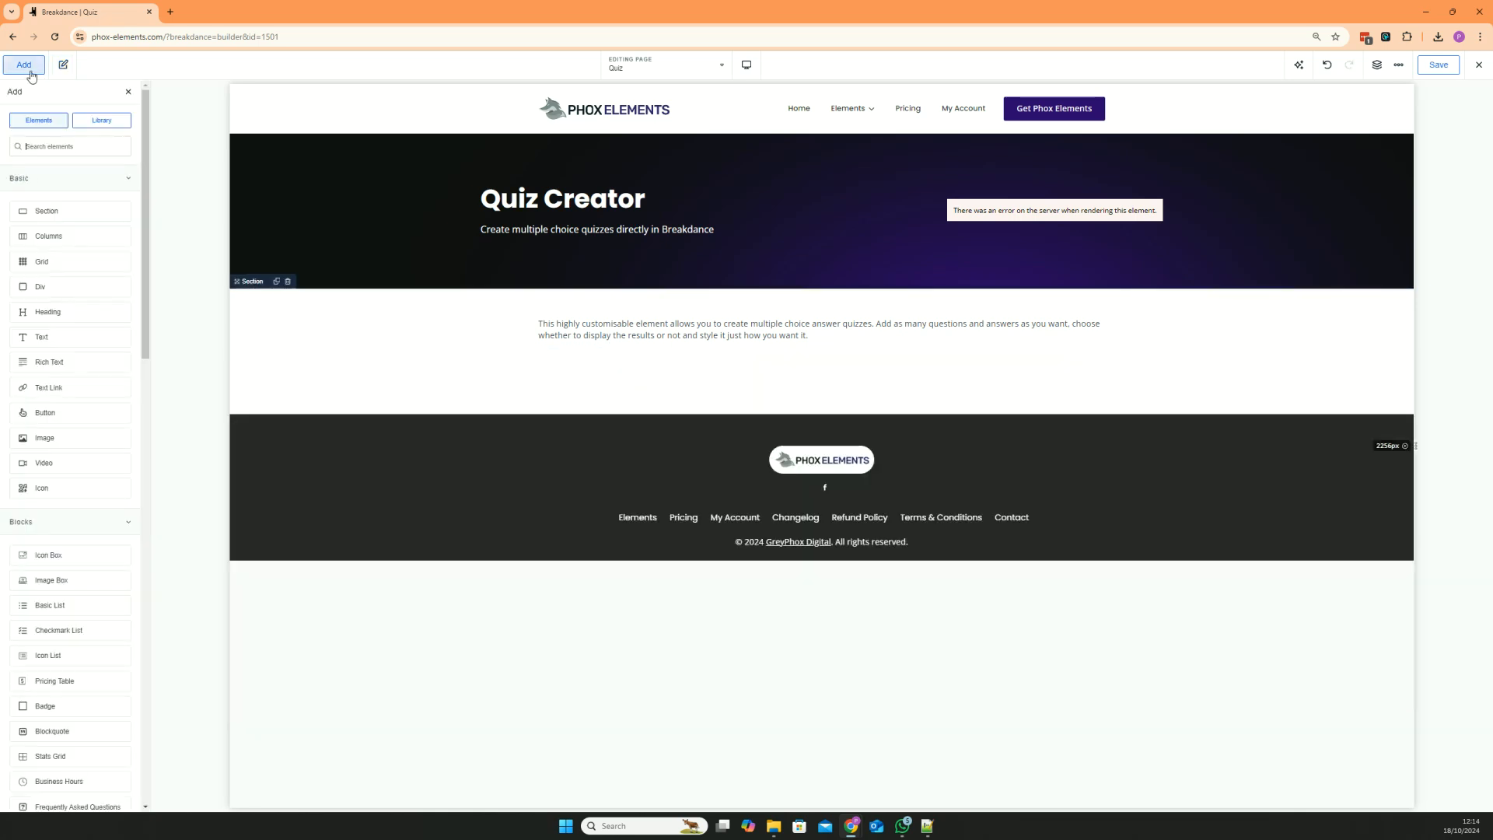
type("quiz")
left_click(67, 187)
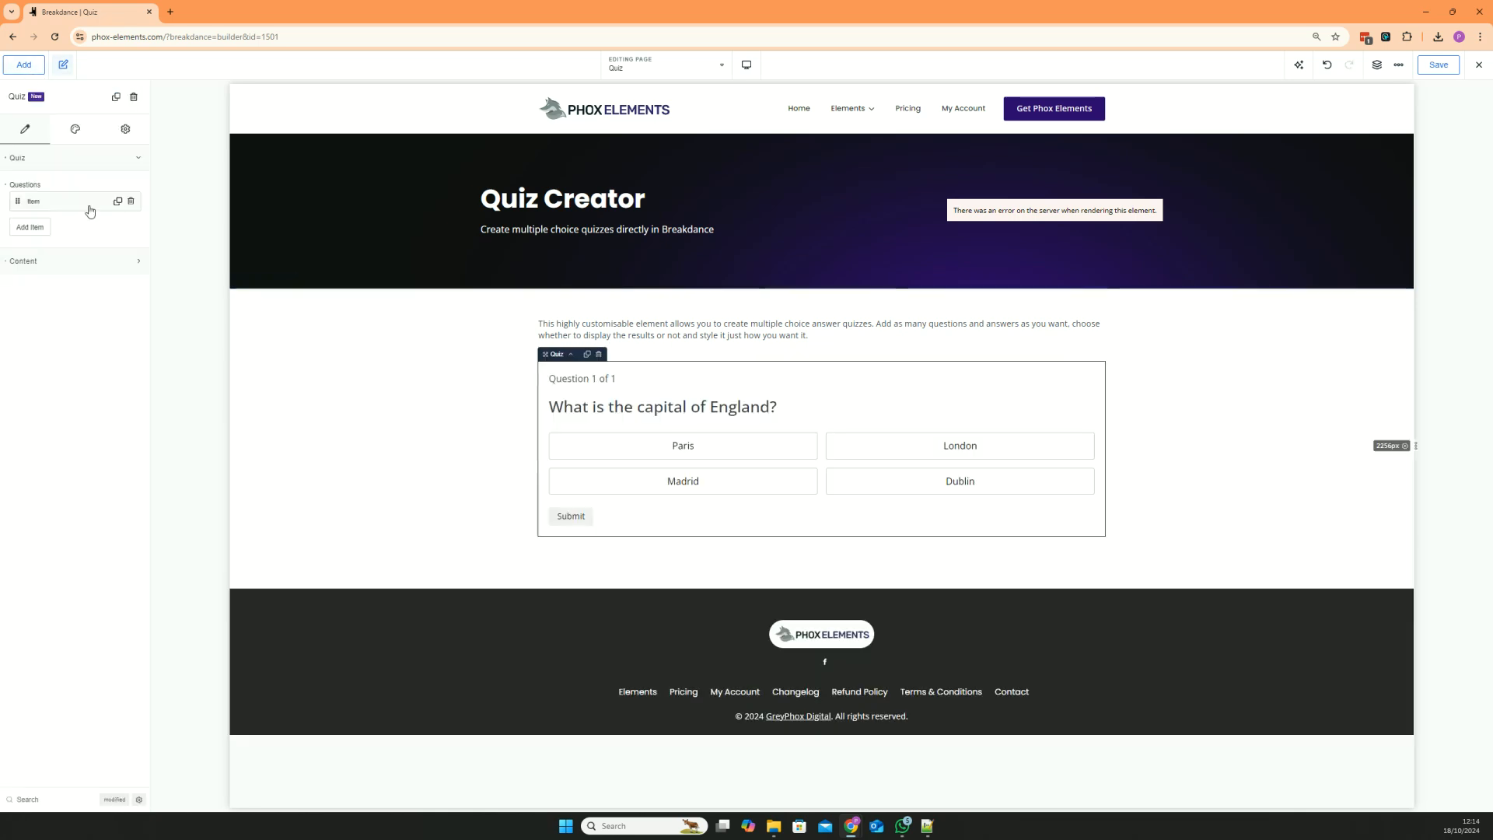
left_click(413, 467)
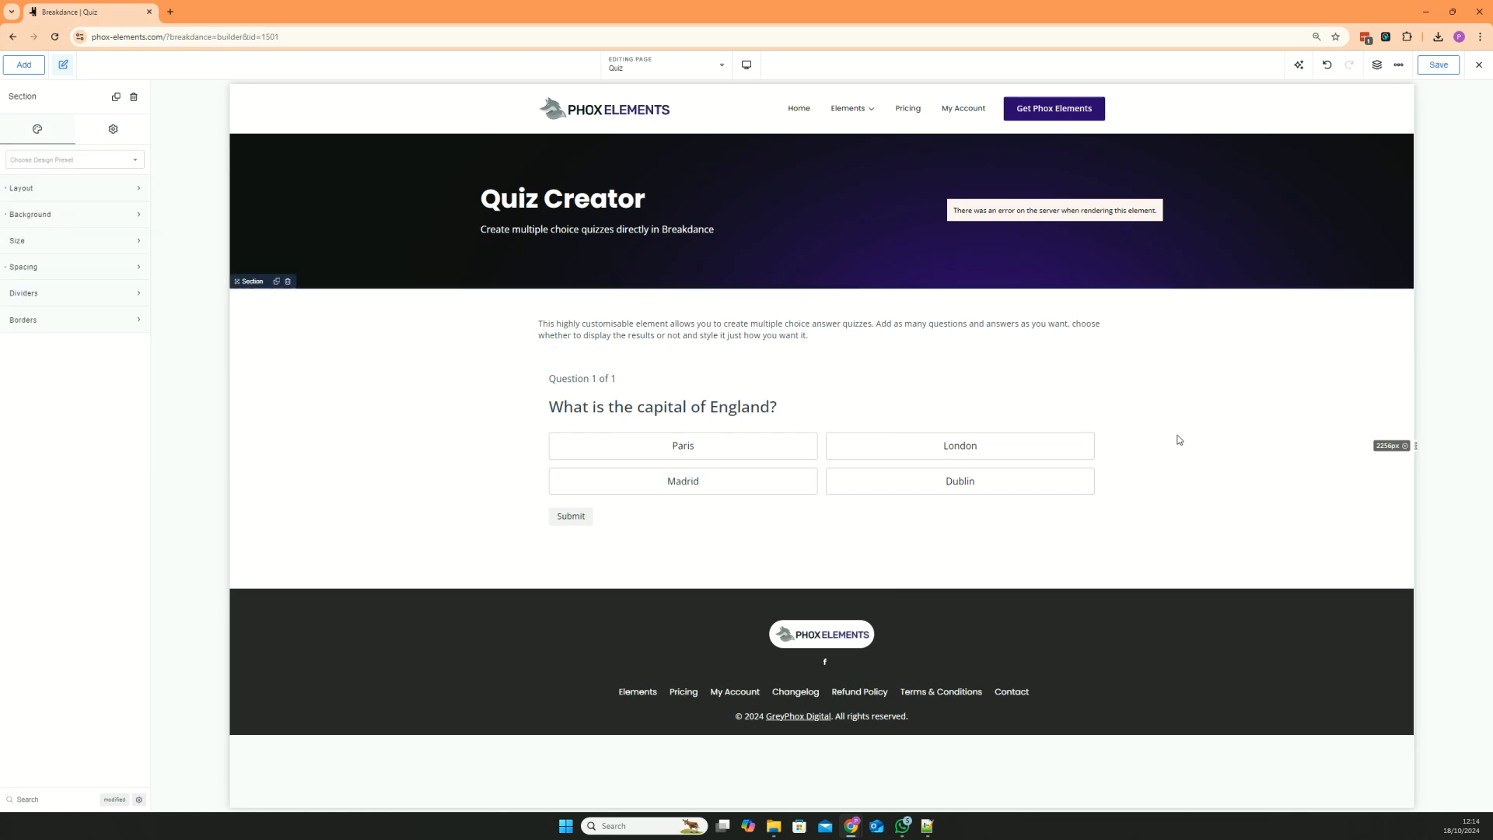
left_click(823, 423)
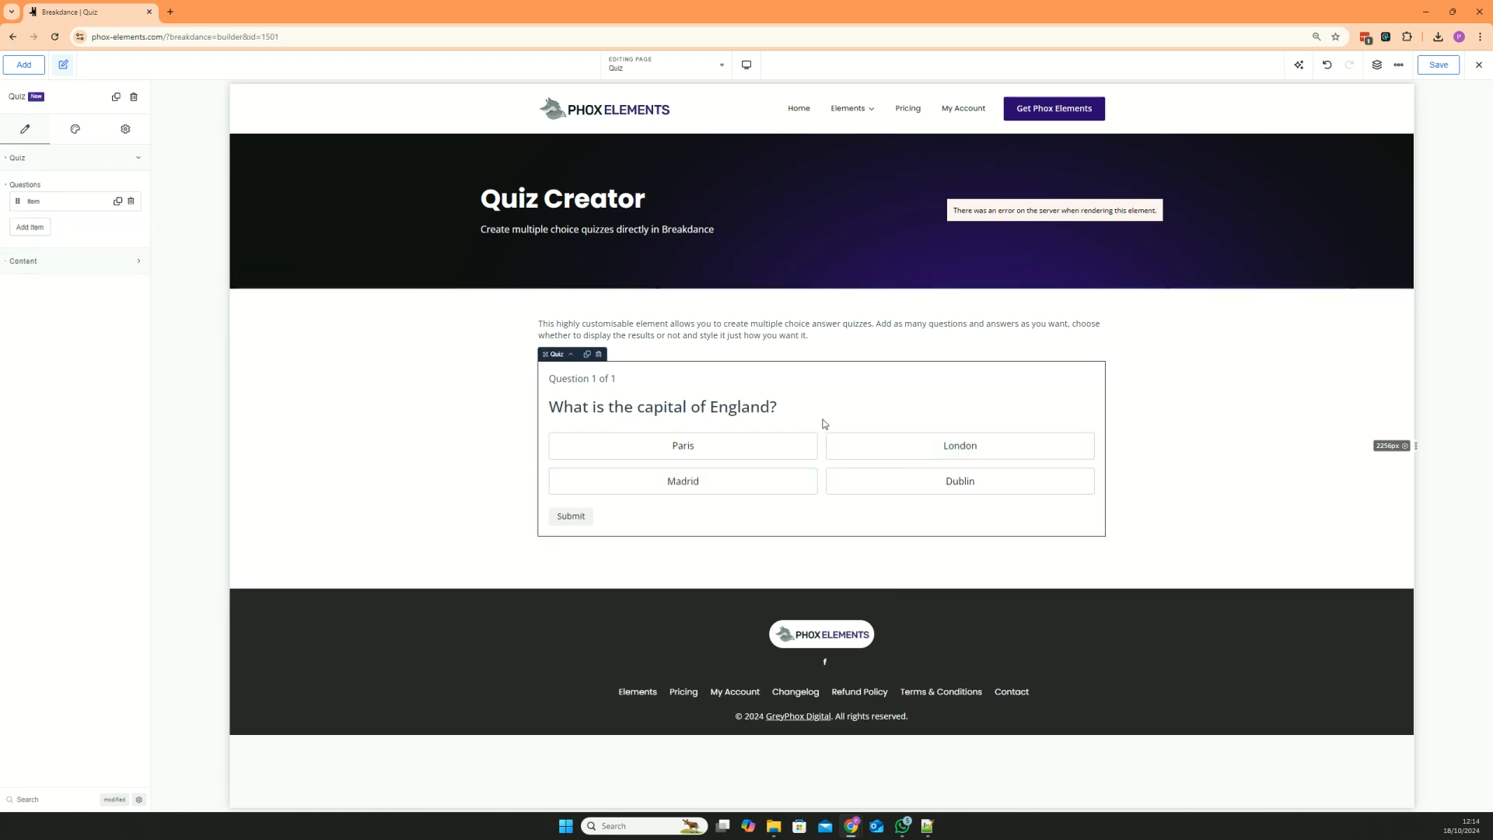
- Look over the default question's fields, and add a second question reading "What is the red planet?"
left_click(48, 202)
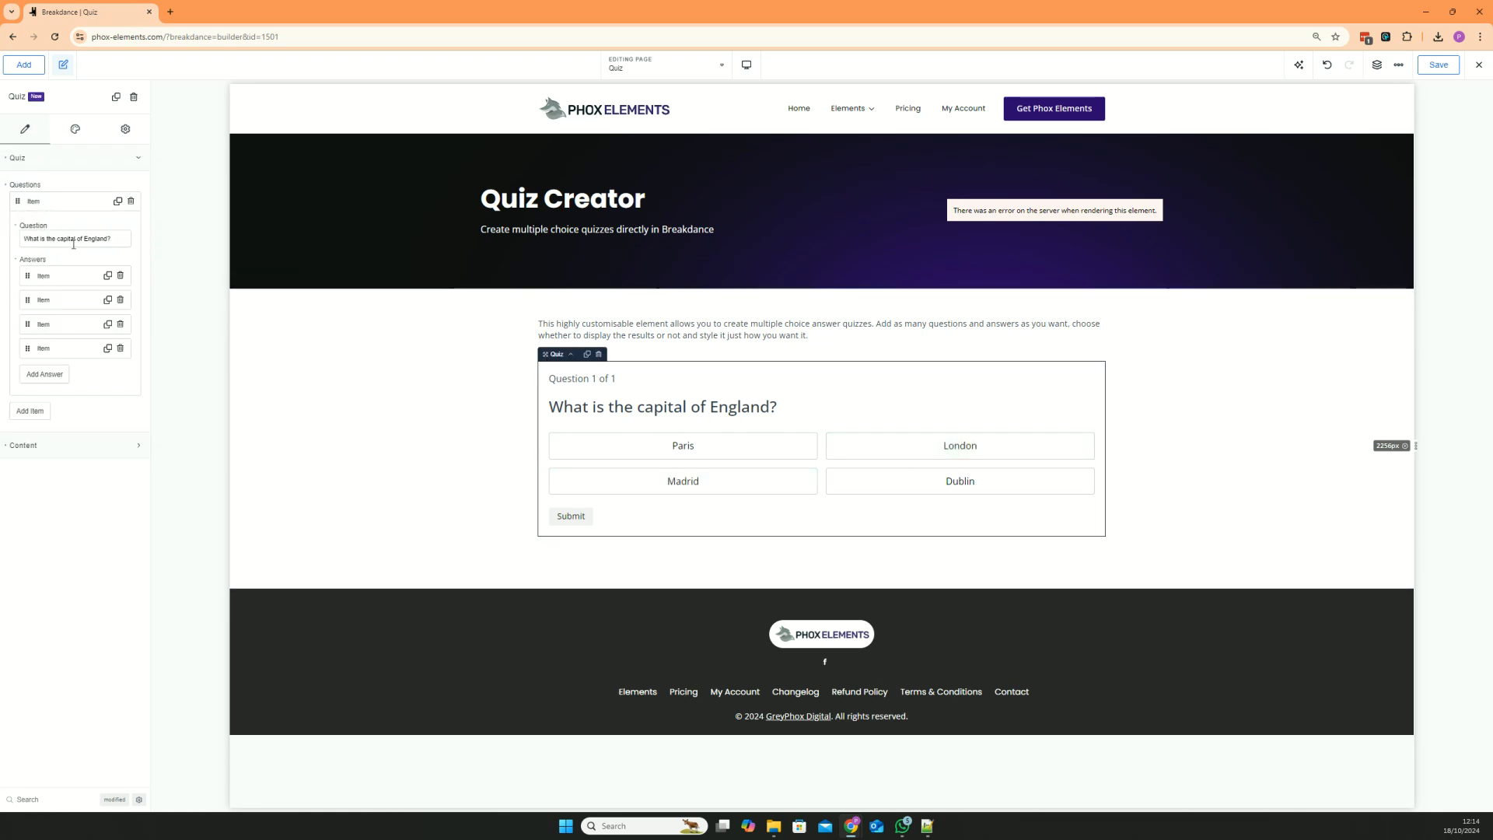
left_click(76, 208)
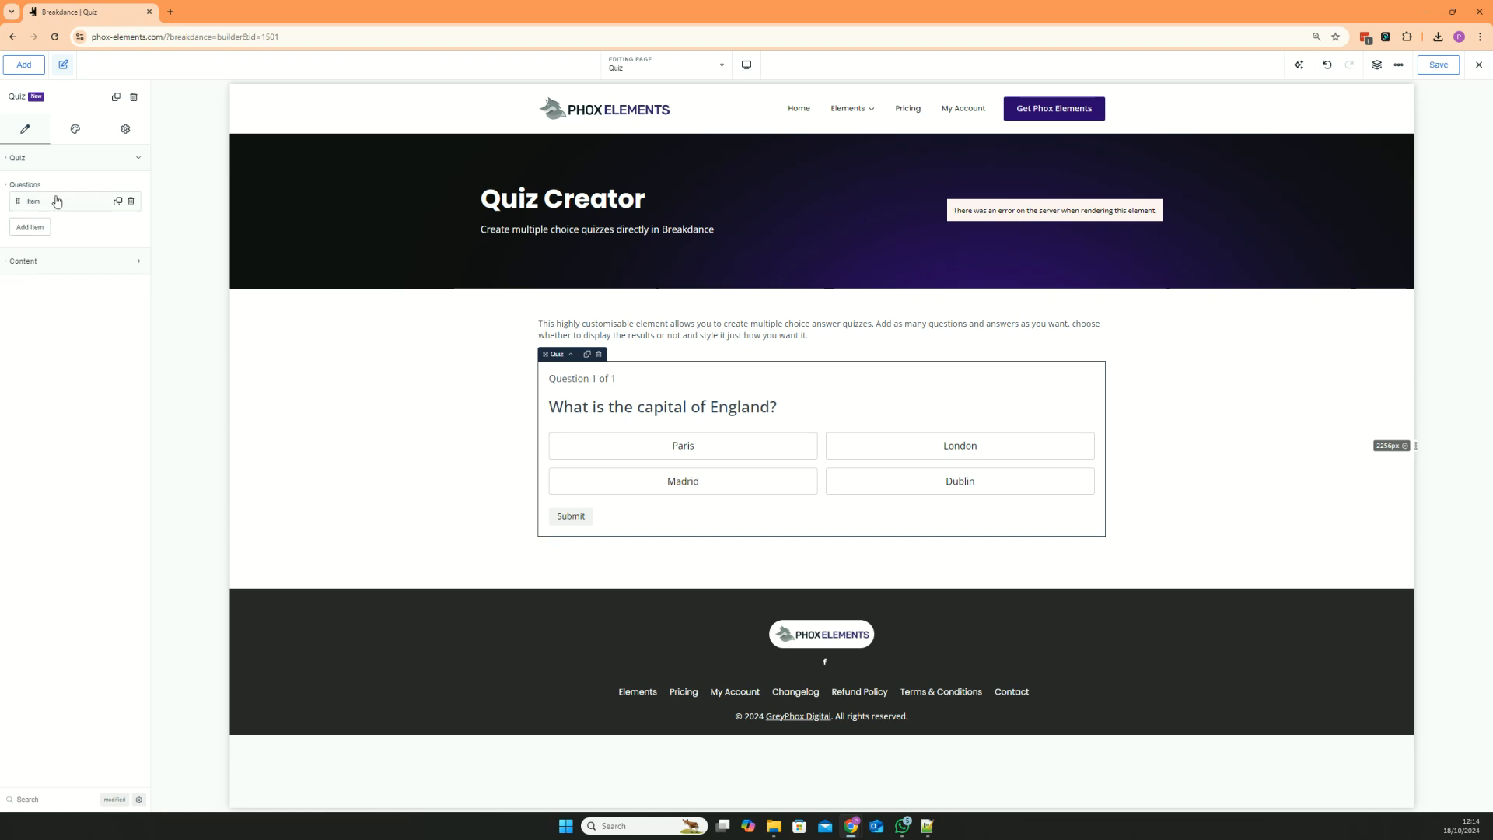
left_click(31, 226)
left_click(52, 265)
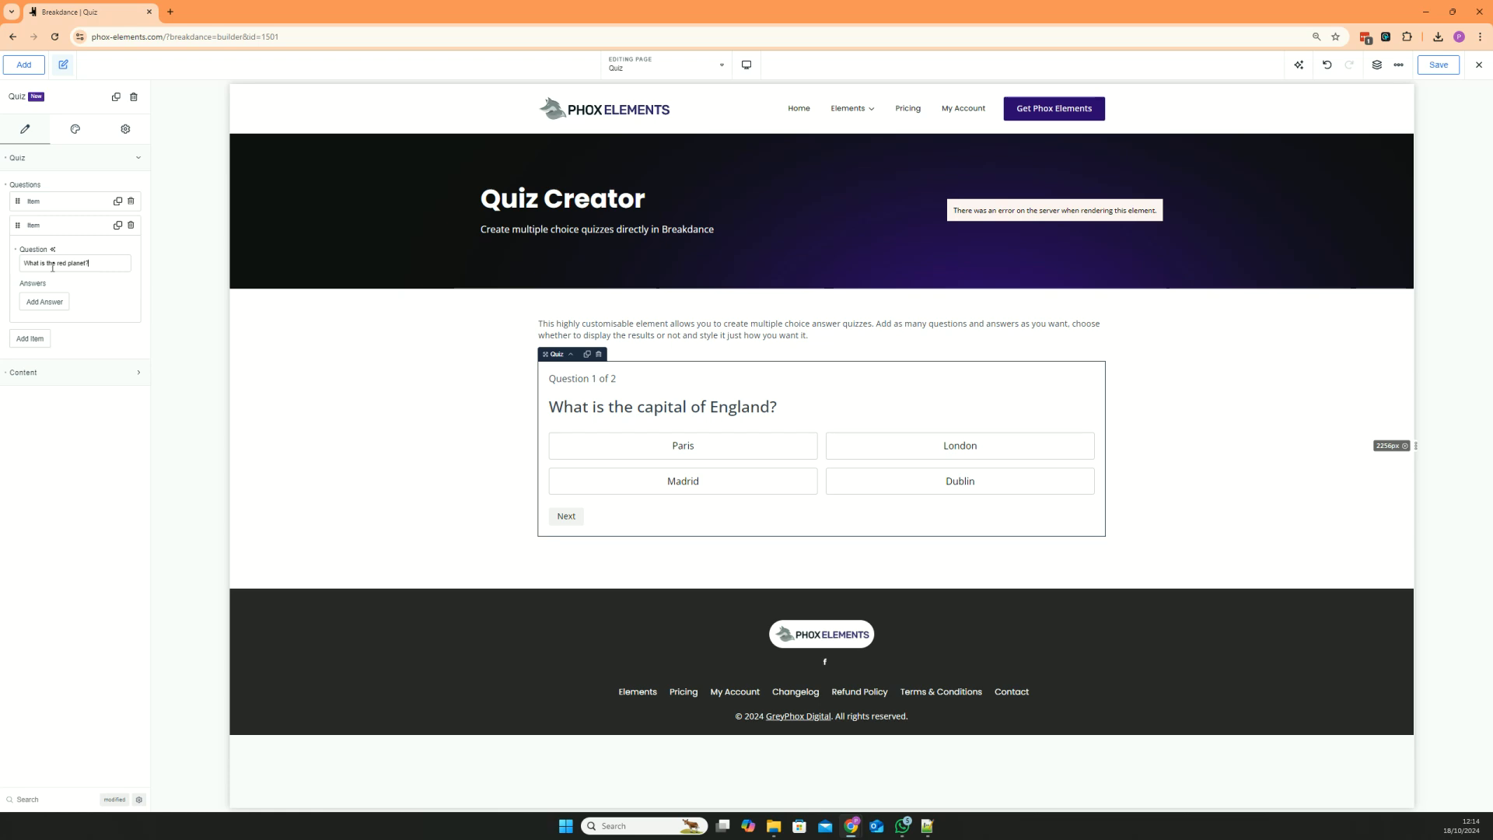
- Give the red planet question the answers "Mars", marked as correct, and "Saturn"
left_click(52, 300)
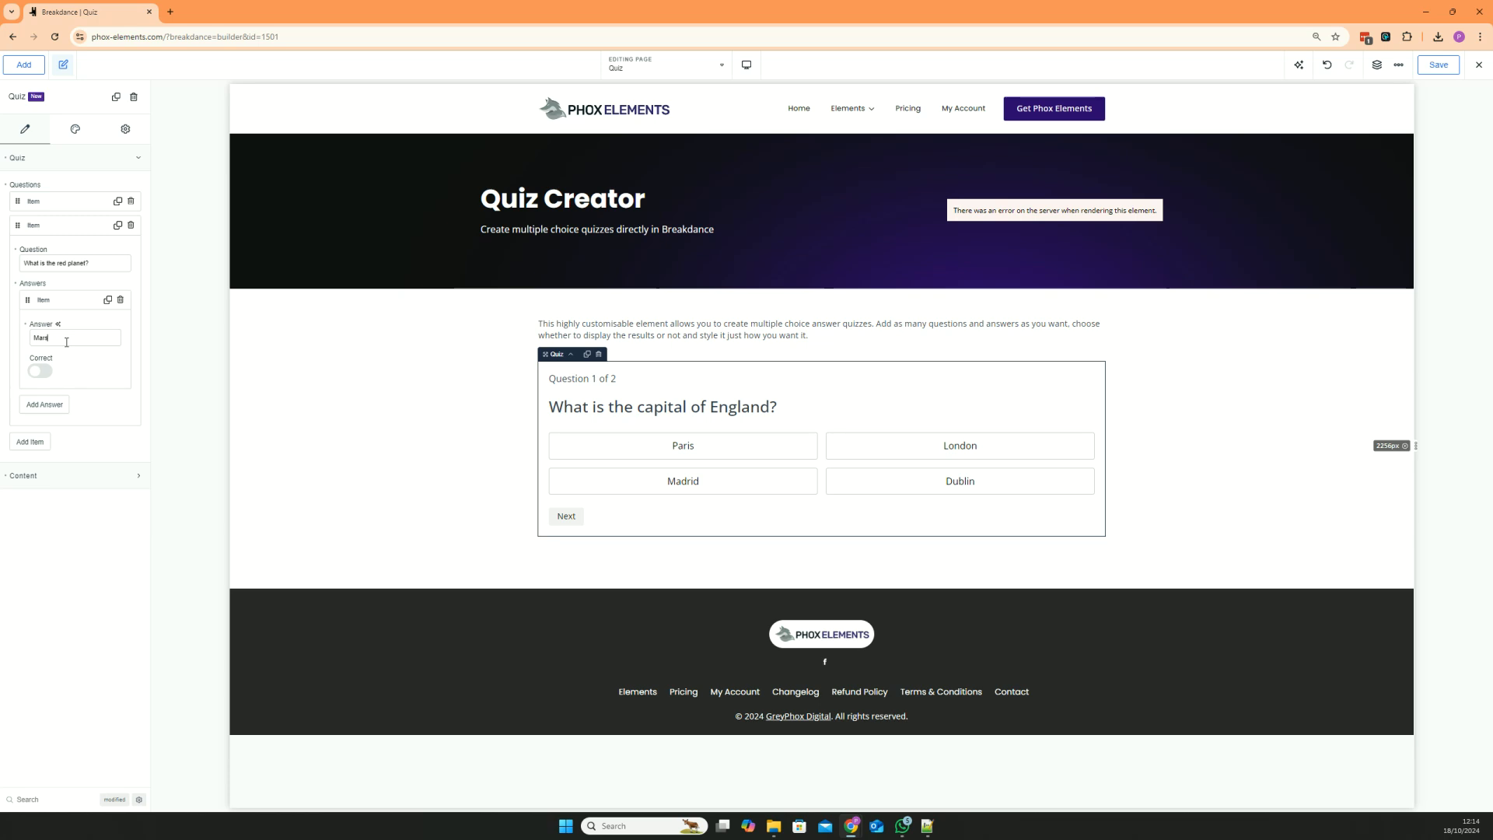
left_click(40, 371)
left_click(61, 413)
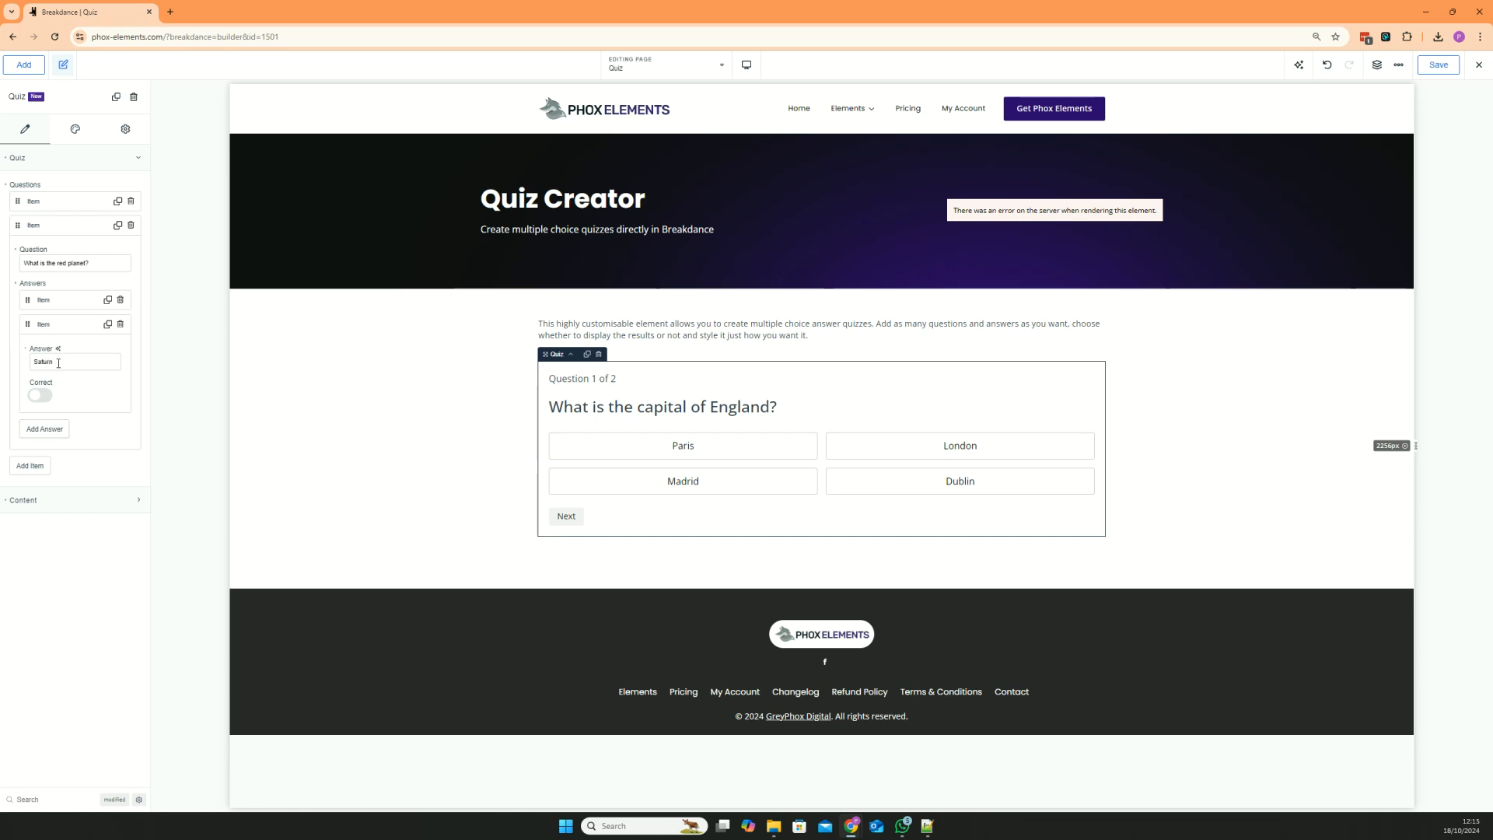
left_click(70, 325)
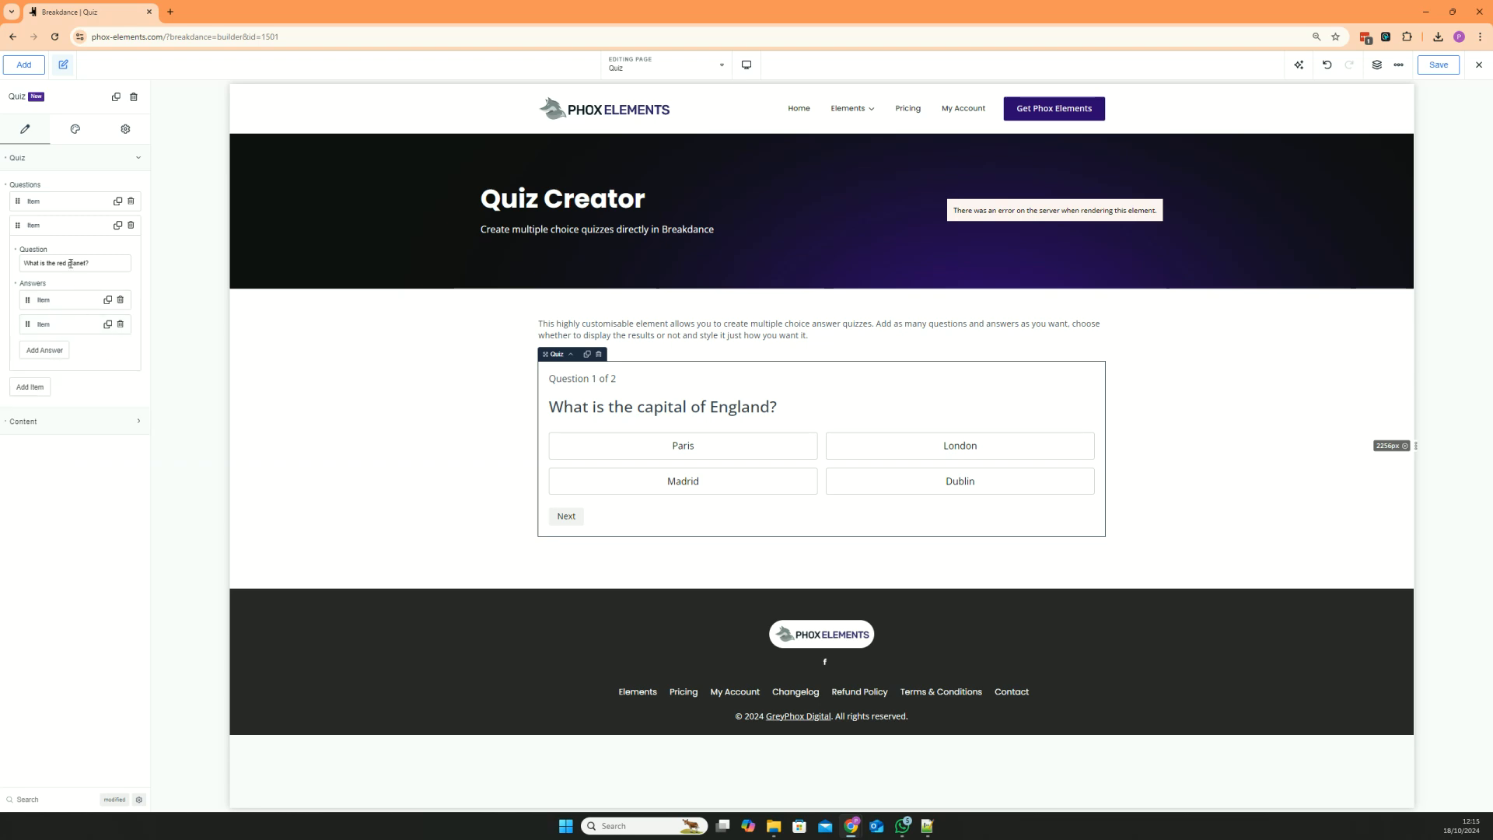
left_click(747, 444)
left_click(69, 228)
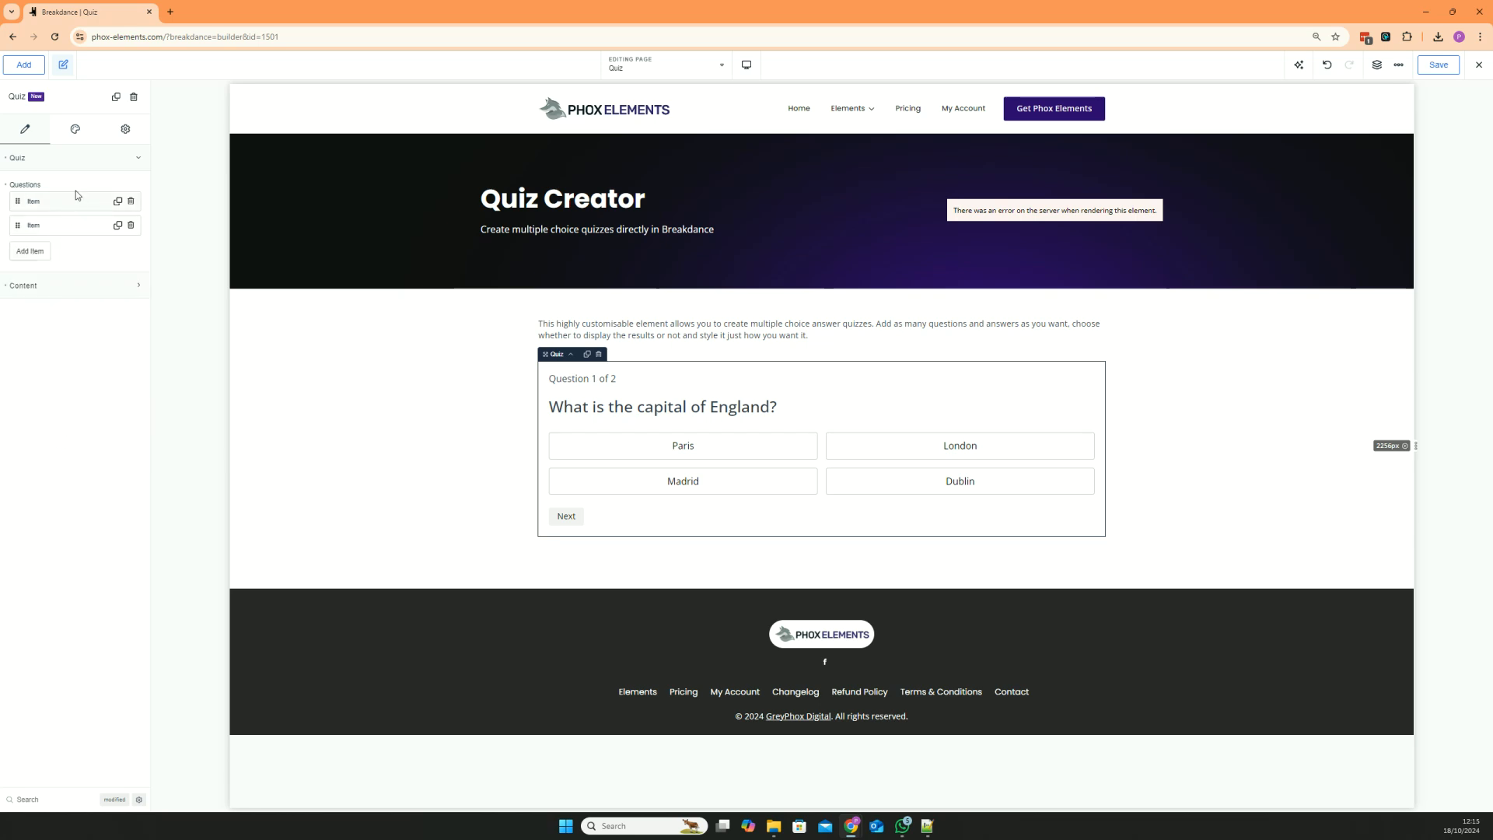
- Review the quiz's content text options and its container and typography design settings
left_click(71, 287)
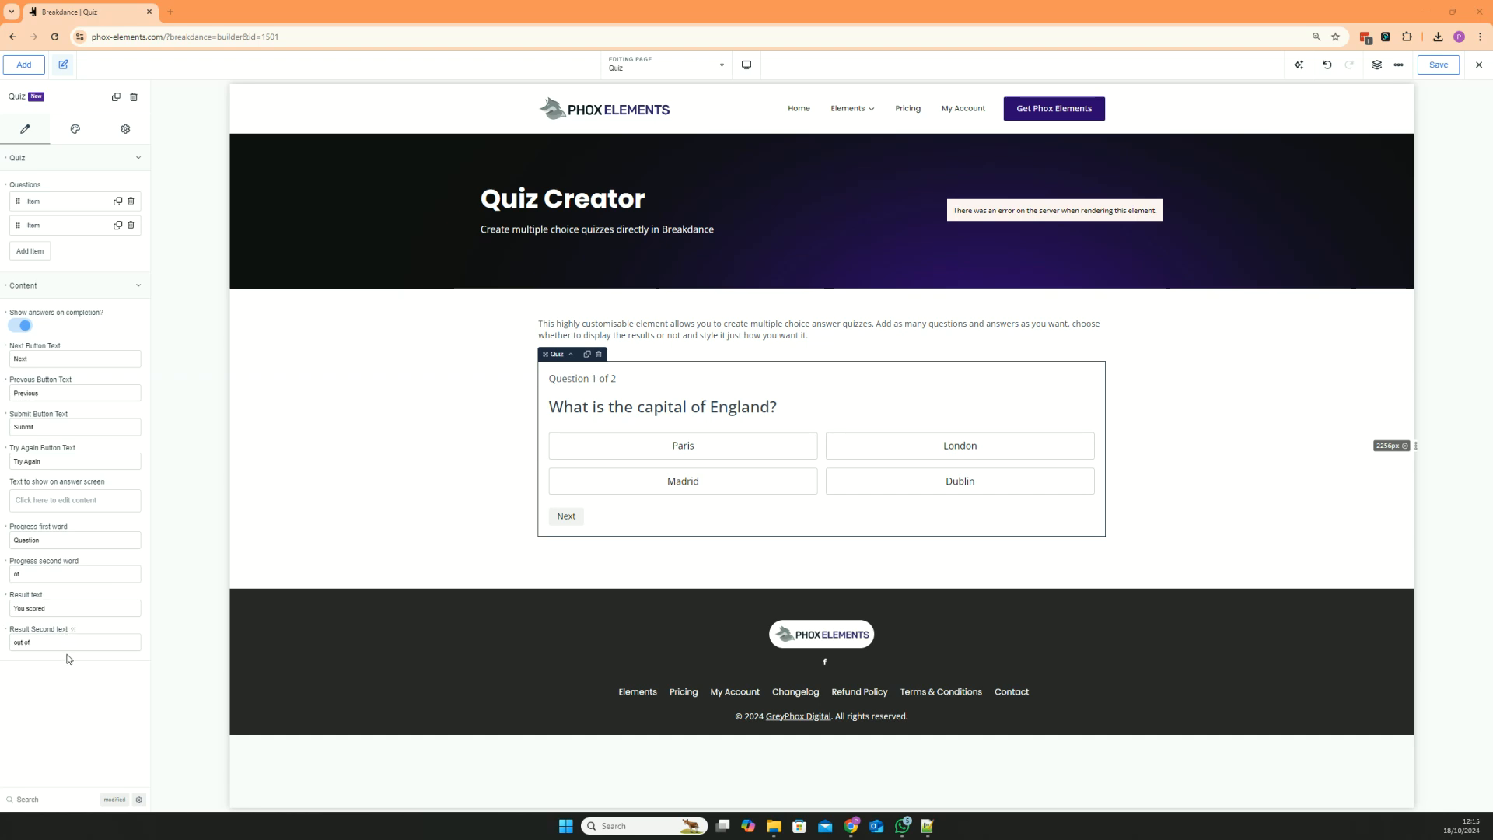
left_click(60, 289)
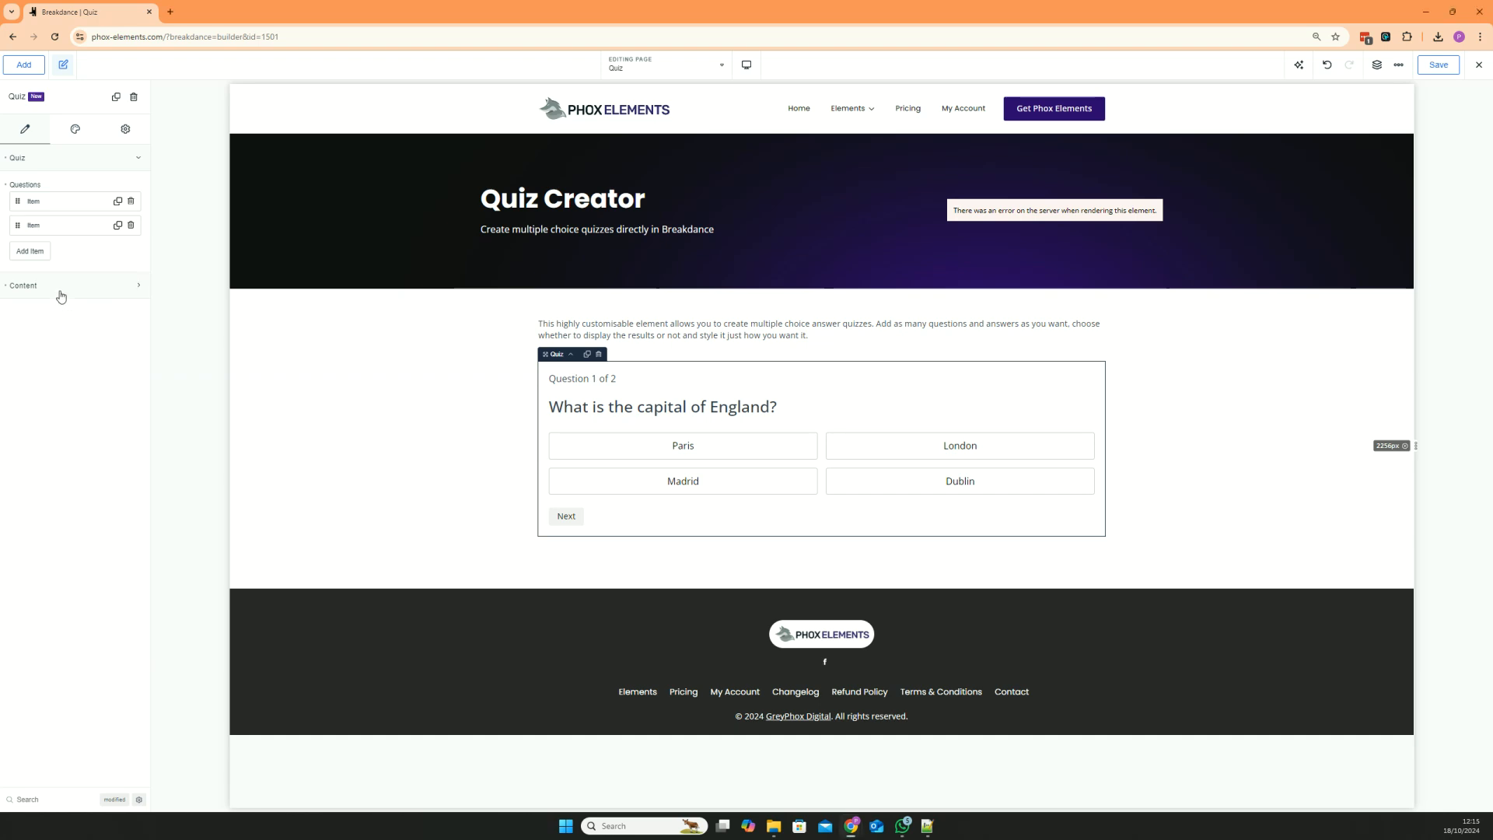
left_click(75, 129)
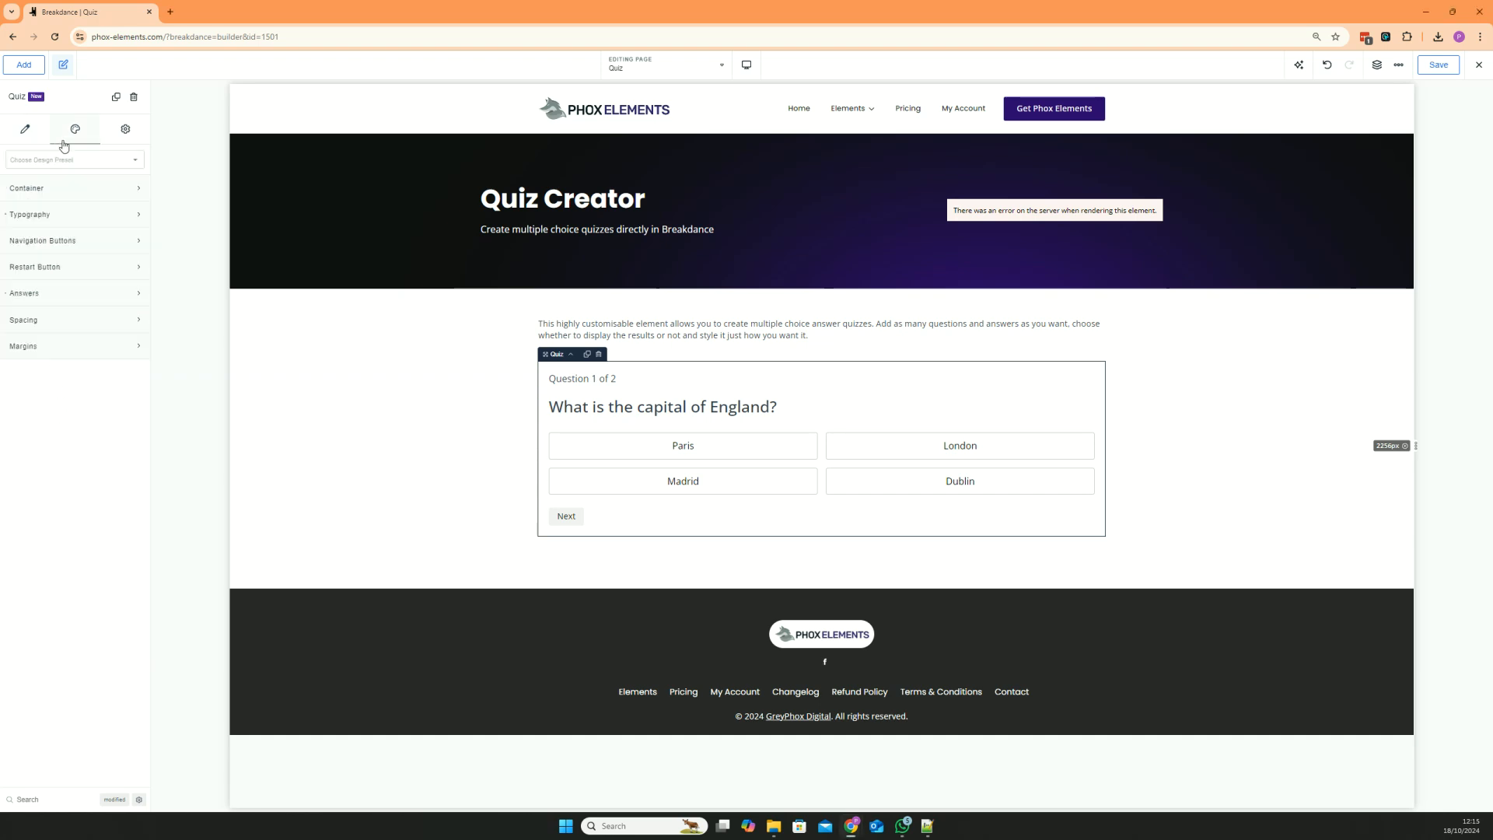
left_click(86, 188)
left_click(86, 189)
left_click(86, 218)
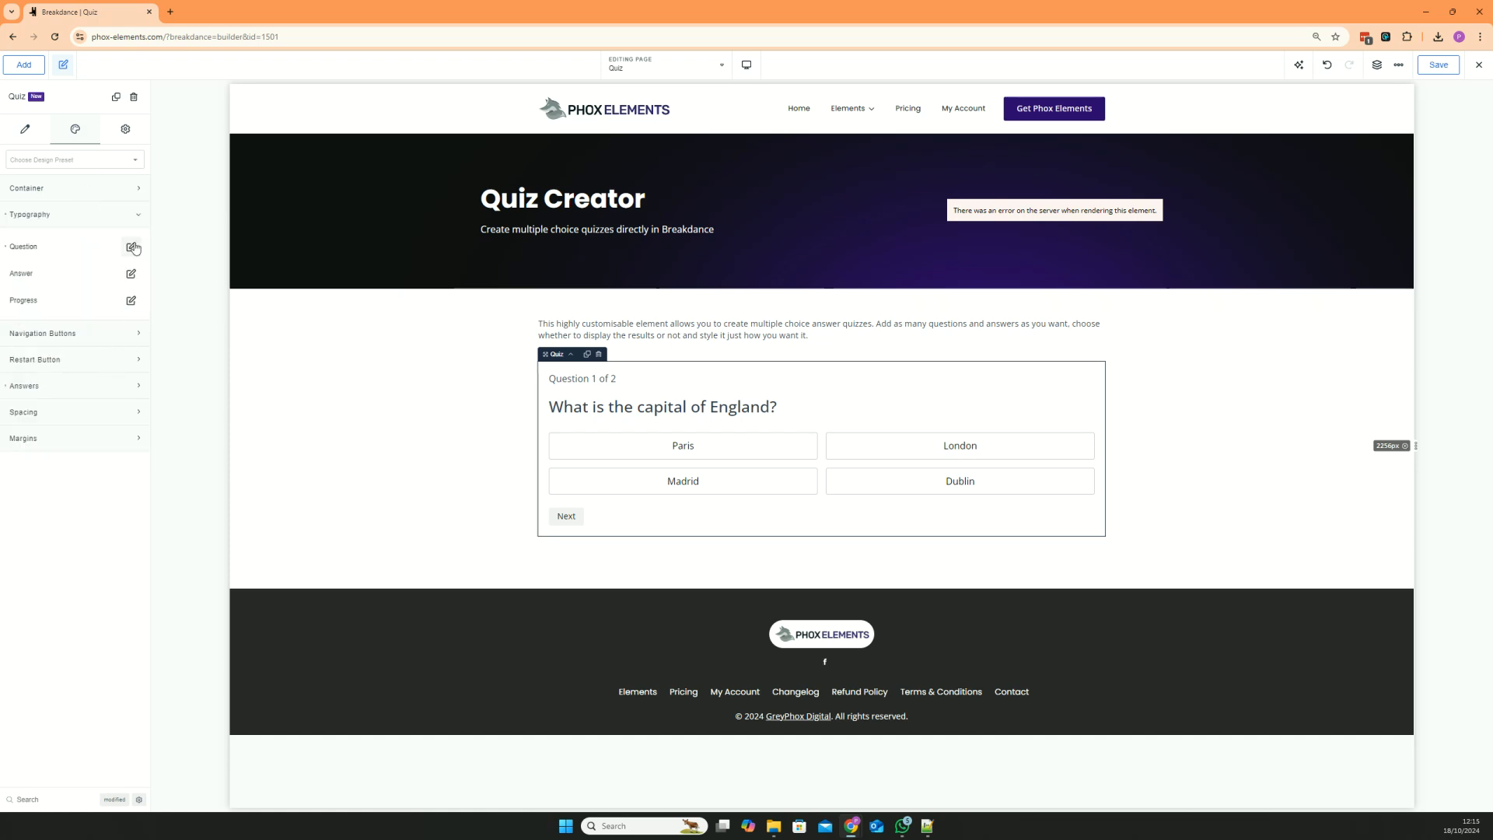
left_click(99, 215)
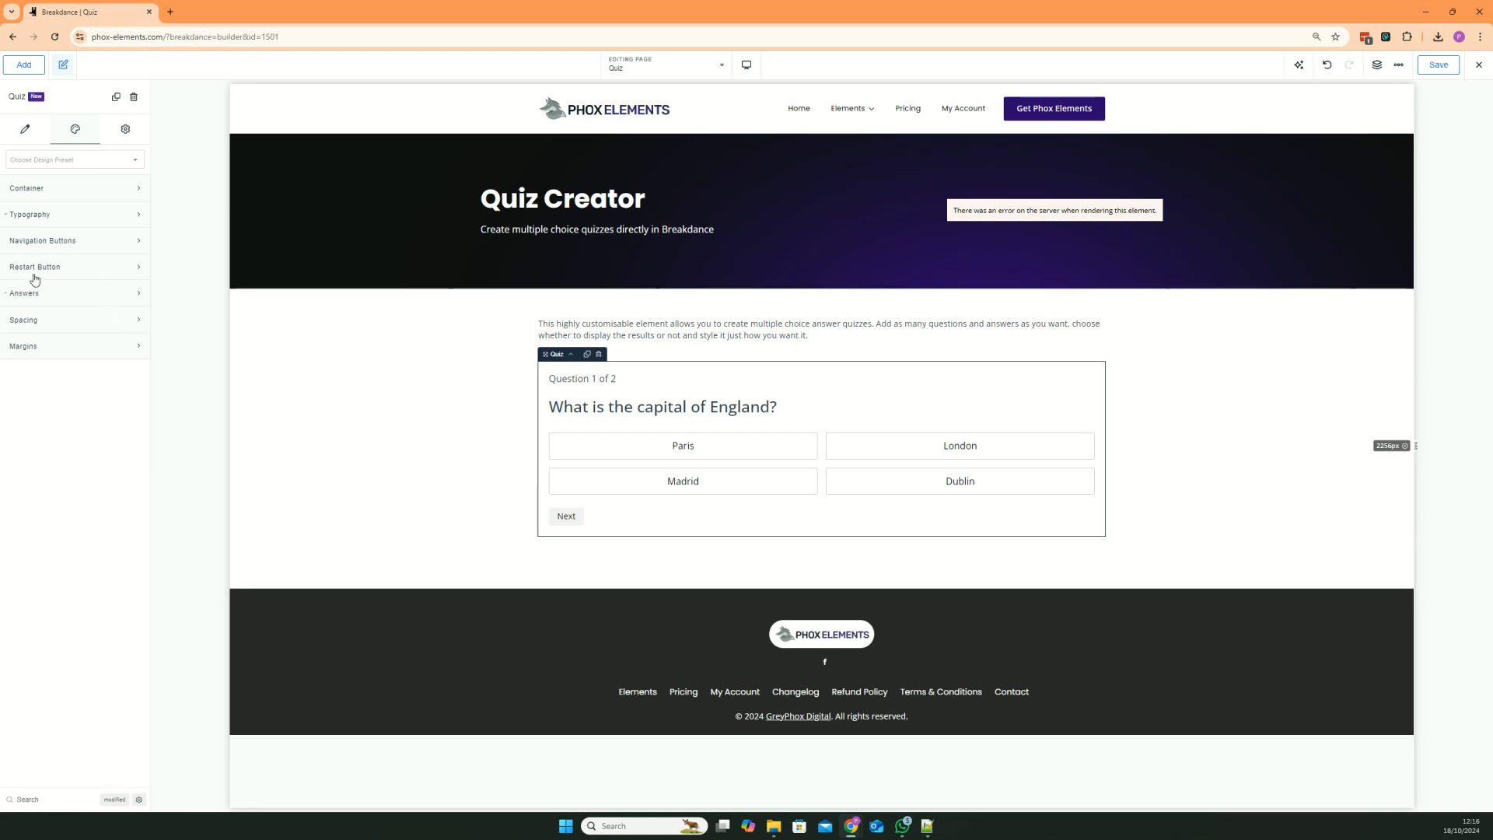
- Set the quiz answers' background color to purple #5016D4FF
left_click(51, 296)
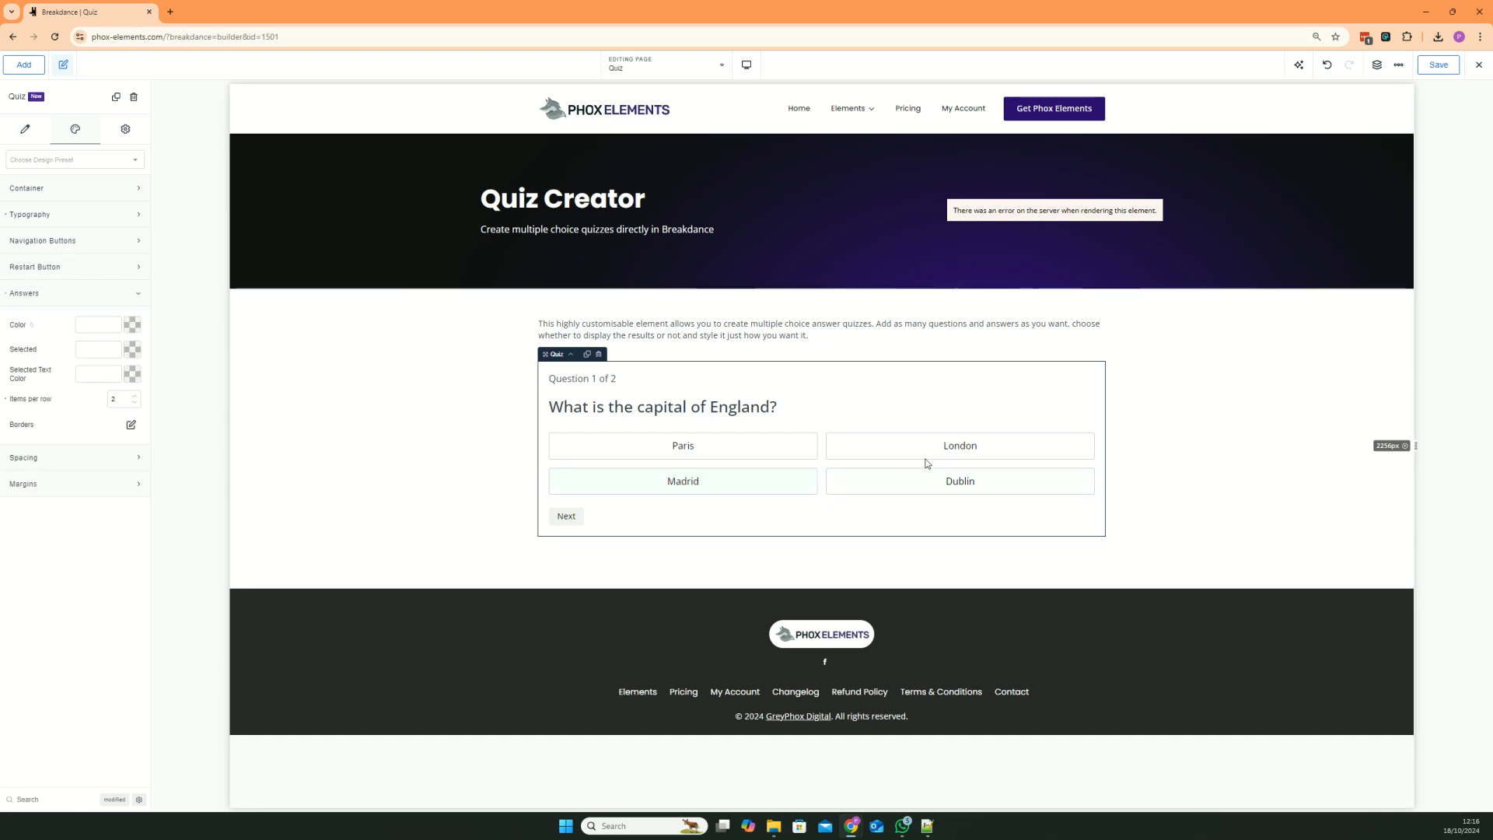
left_click(133, 329)
left_click(31, 495)
mouse_move(120, 390)
left_mouse_down()
mouse_move(146, 370)
mouse_move(131, 370)
left_mouse_up()
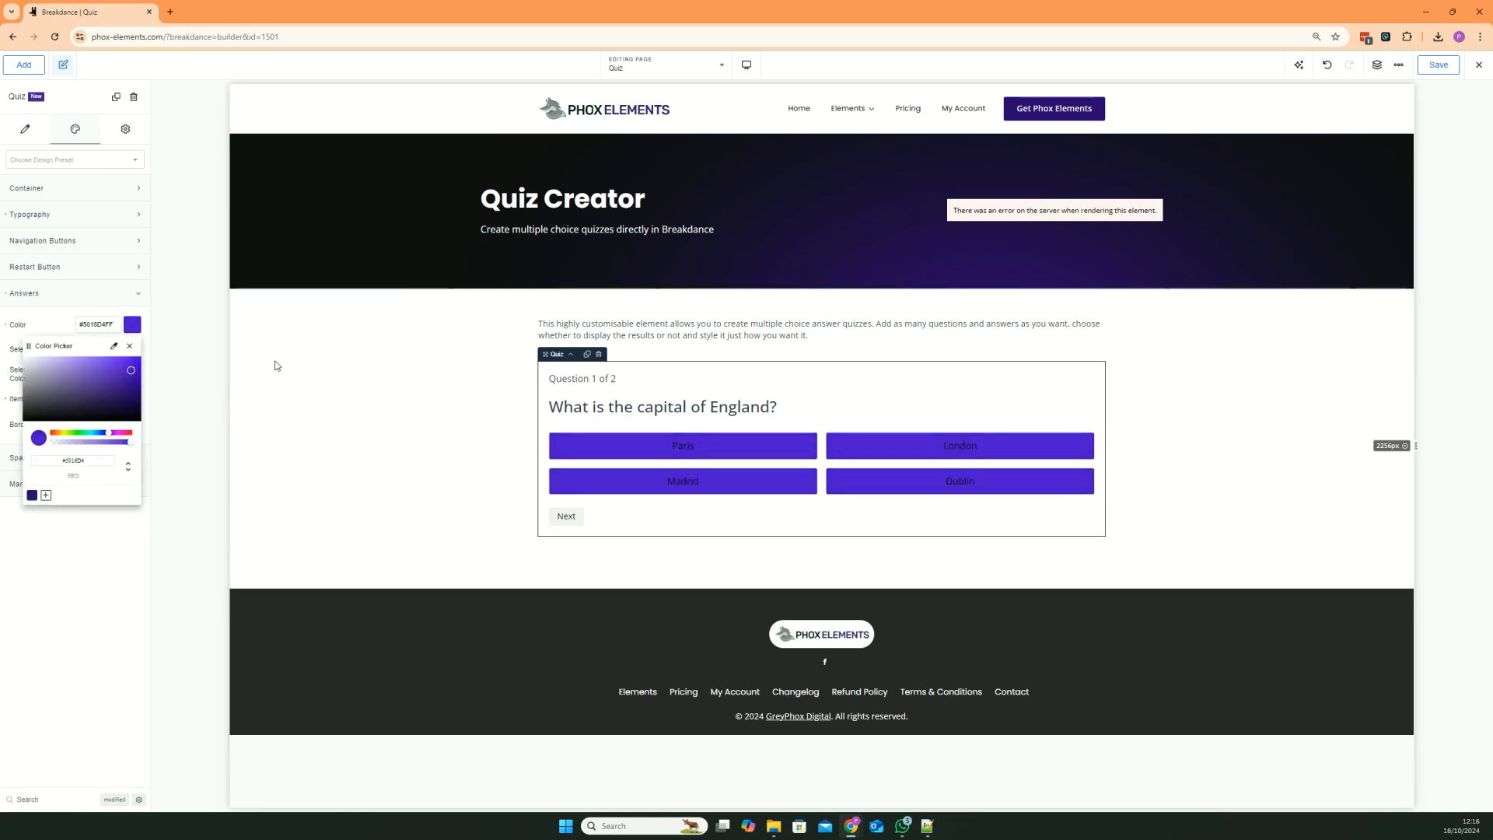
- Set the quiz question's text color to dark grey
left_click(101, 224)
left_click(130, 247)
left_click(135, 294)
left_click(28, 330)
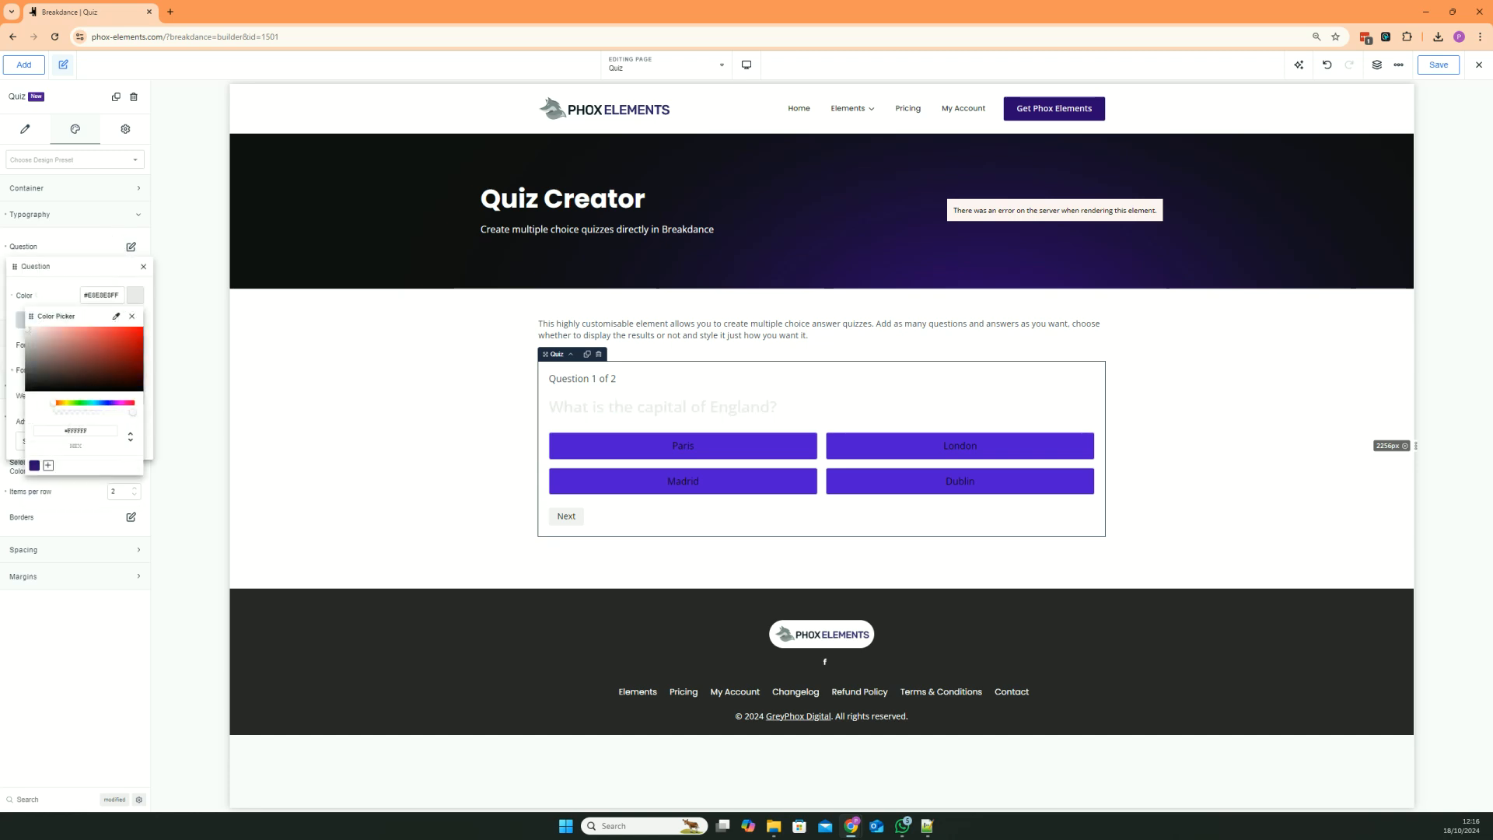
left_click_drag(28, 330, 38, 370)
left_click(95, 247)
- Set the quiz answers' text color to white
left_click(131, 274)
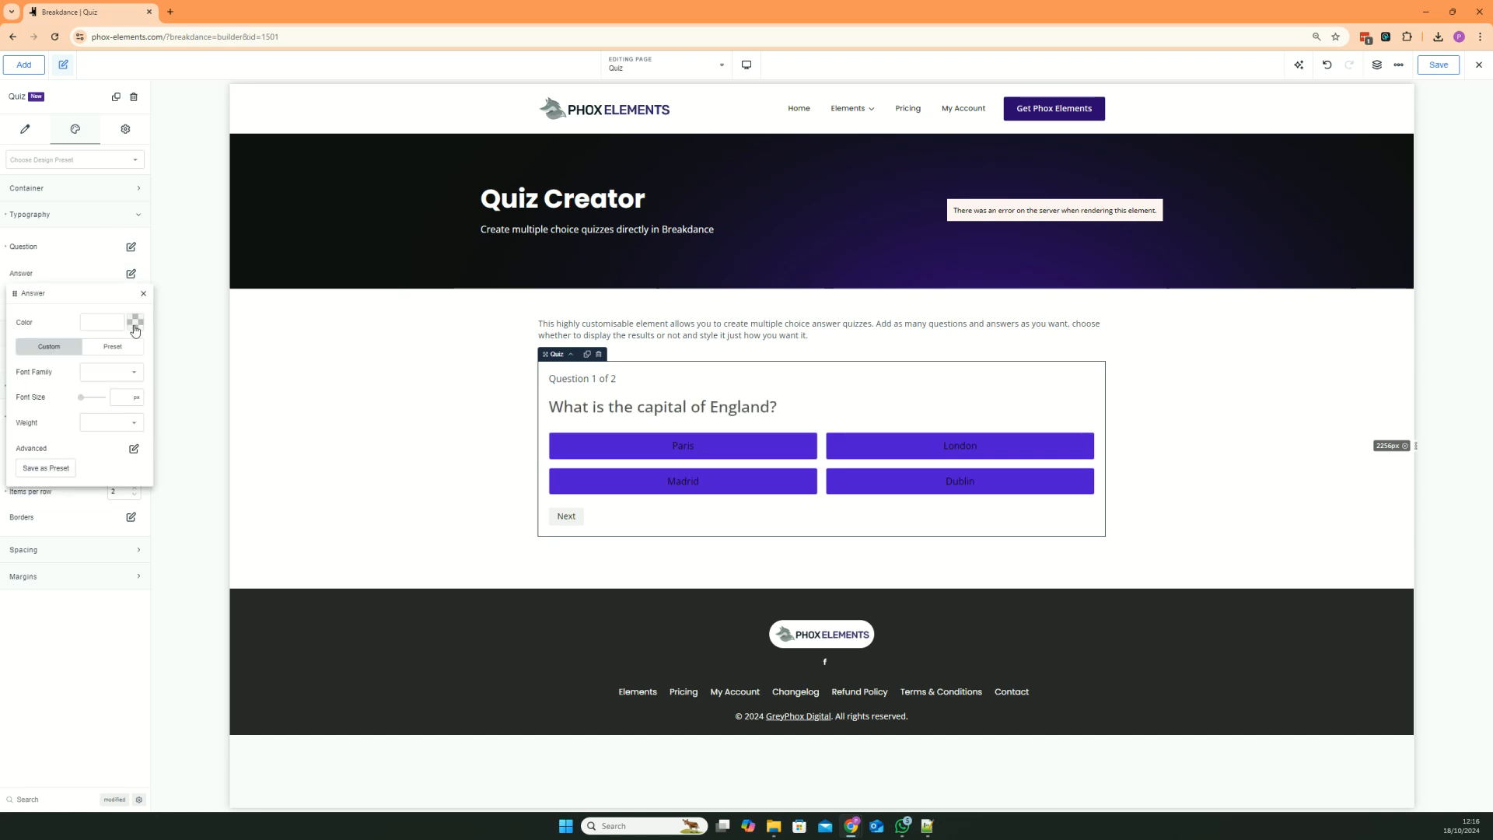
left_click(135, 326)
left_click(28, 356)
left_click(67, 269)
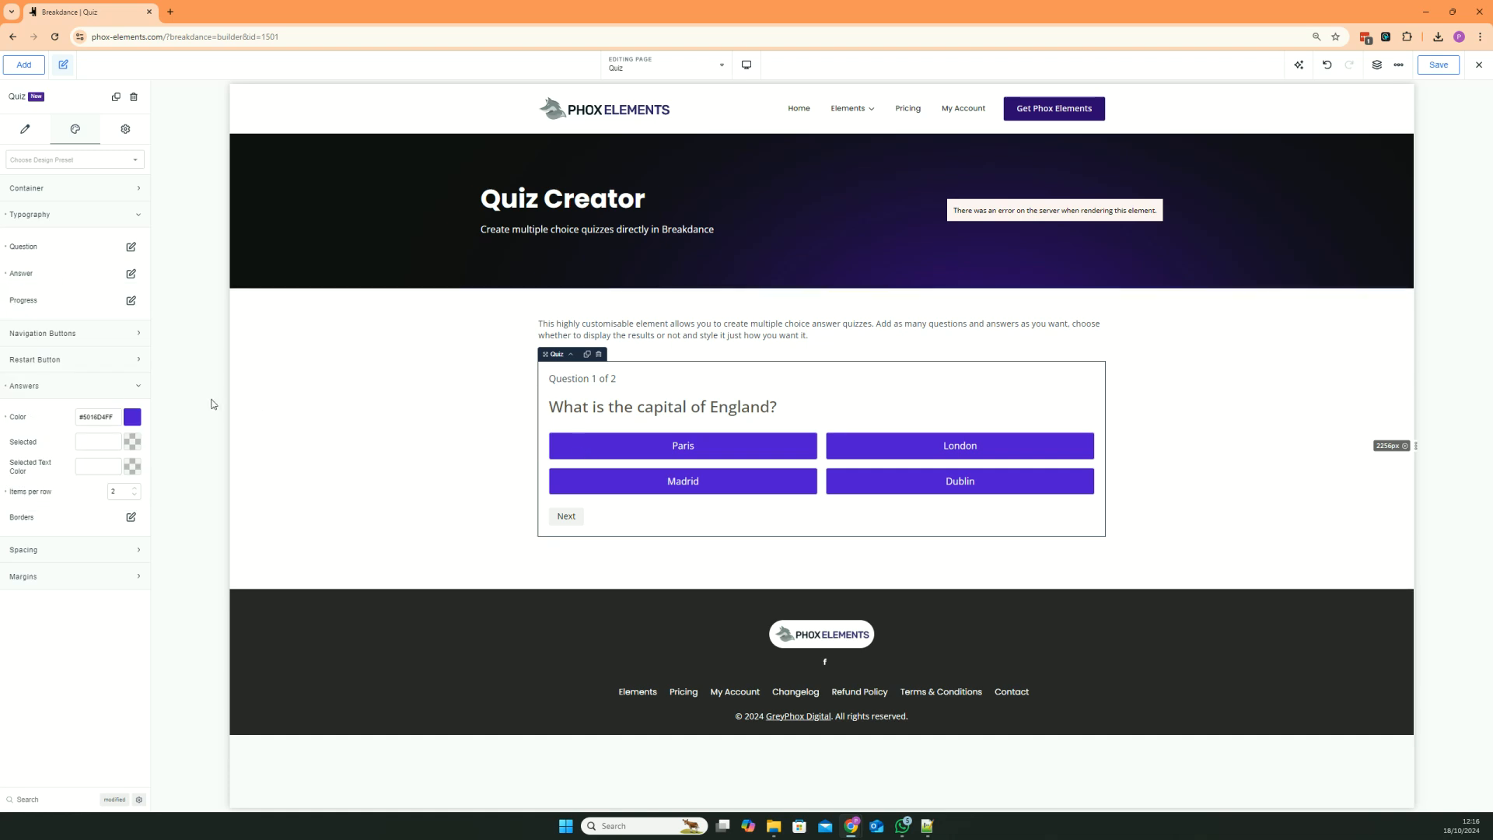
- Set the quiz answers' hover background color to green #2EDA50FF
left_click(33, 418)
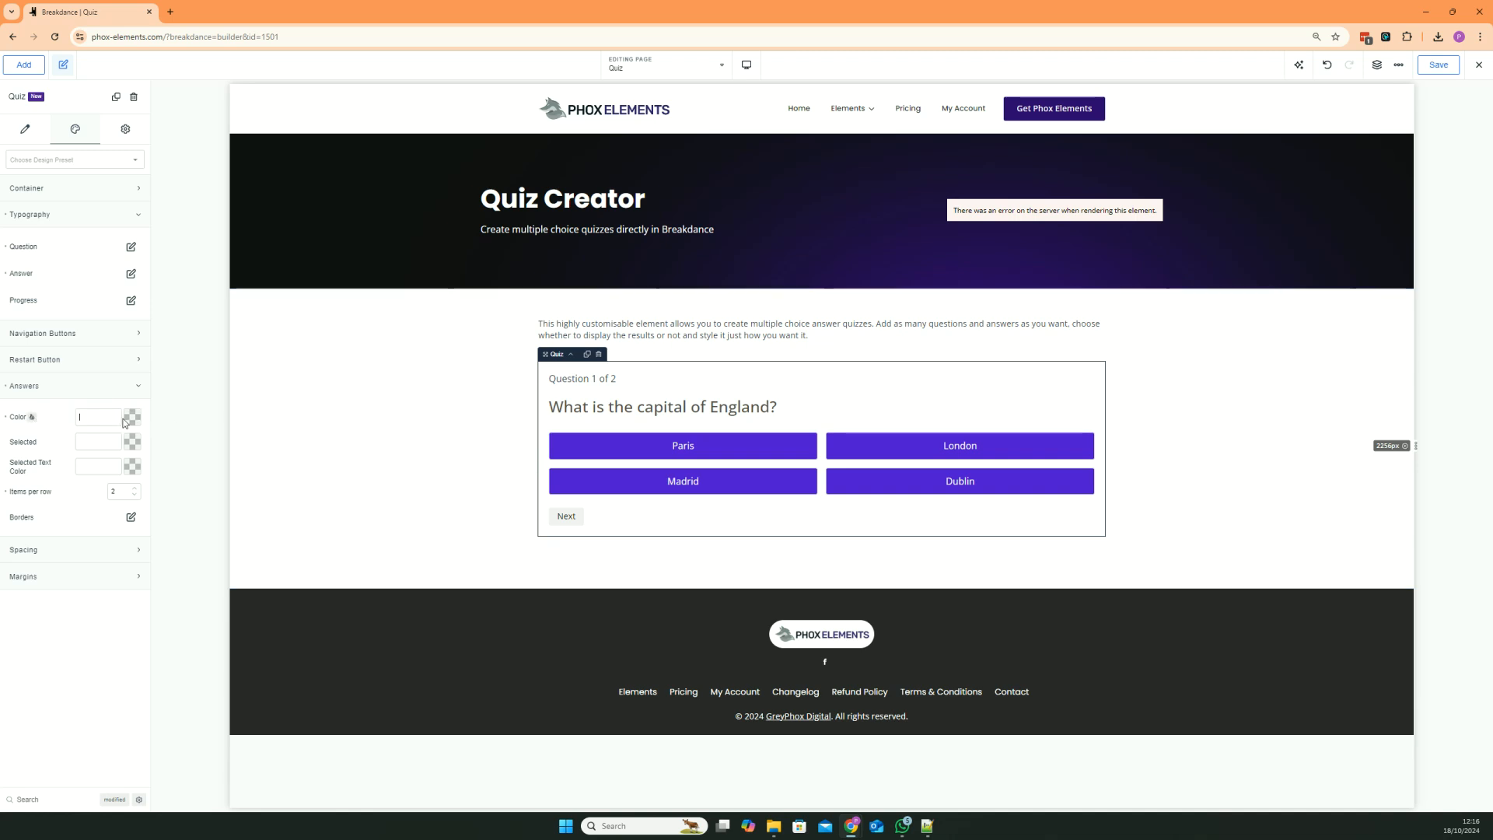
left_click(129, 420)
left_click(81, 524)
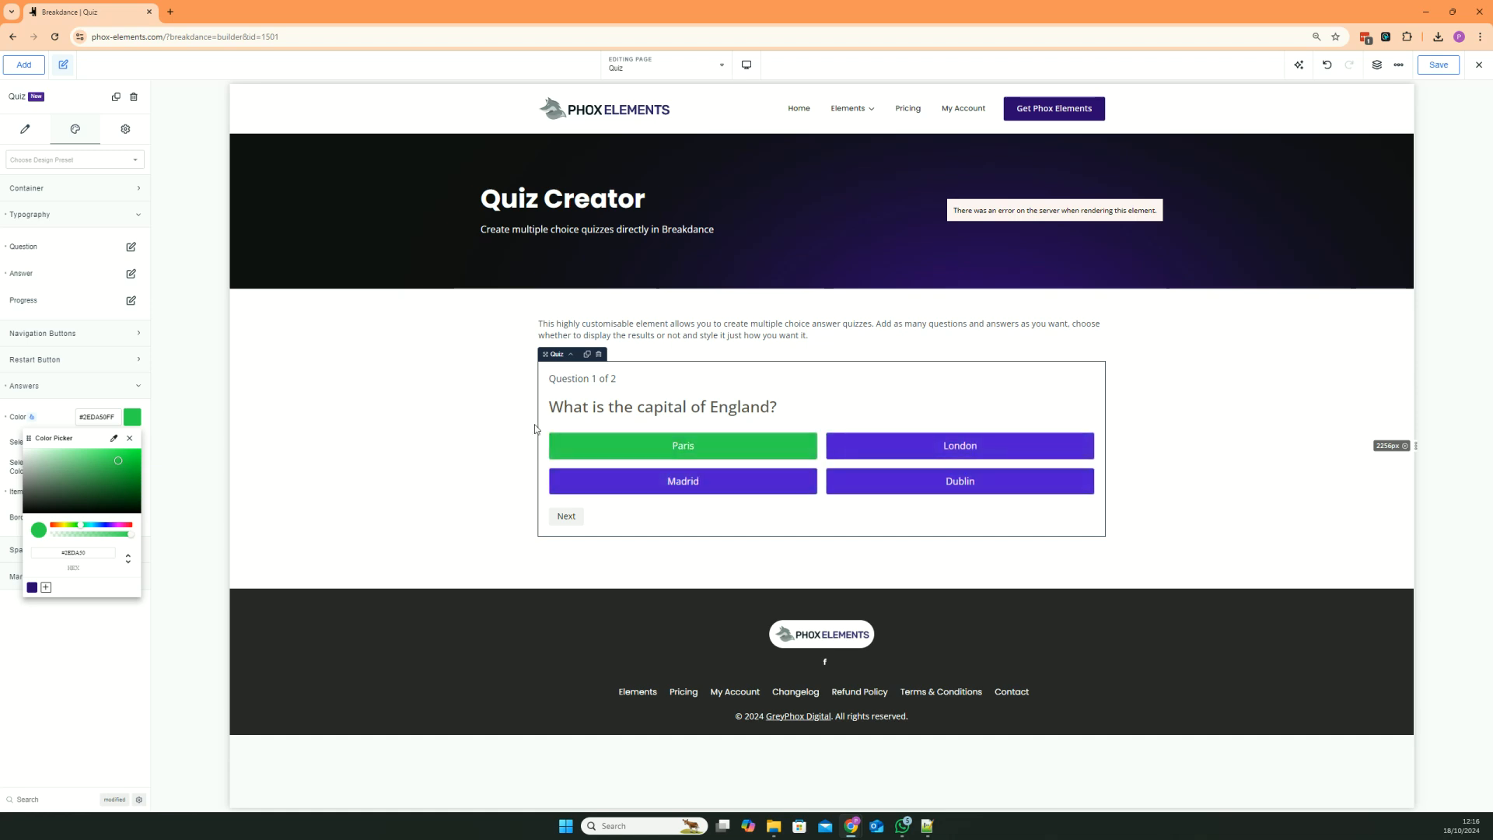
left_click(44, 419)
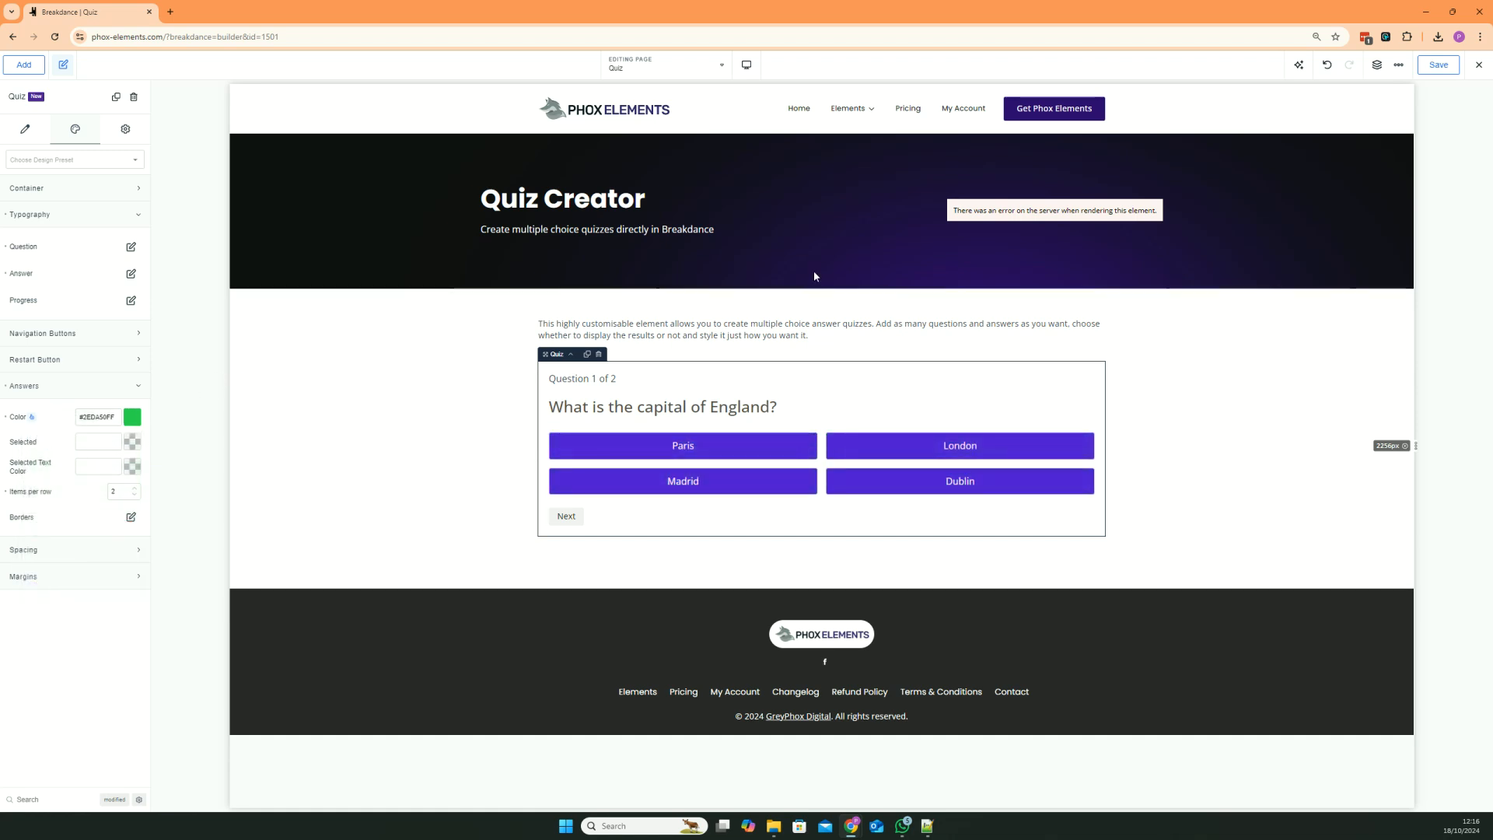
- Open the live quiz page, advance to its second question, and return to the page builder
left_click(1479, 64)
left_click(1445, 90)
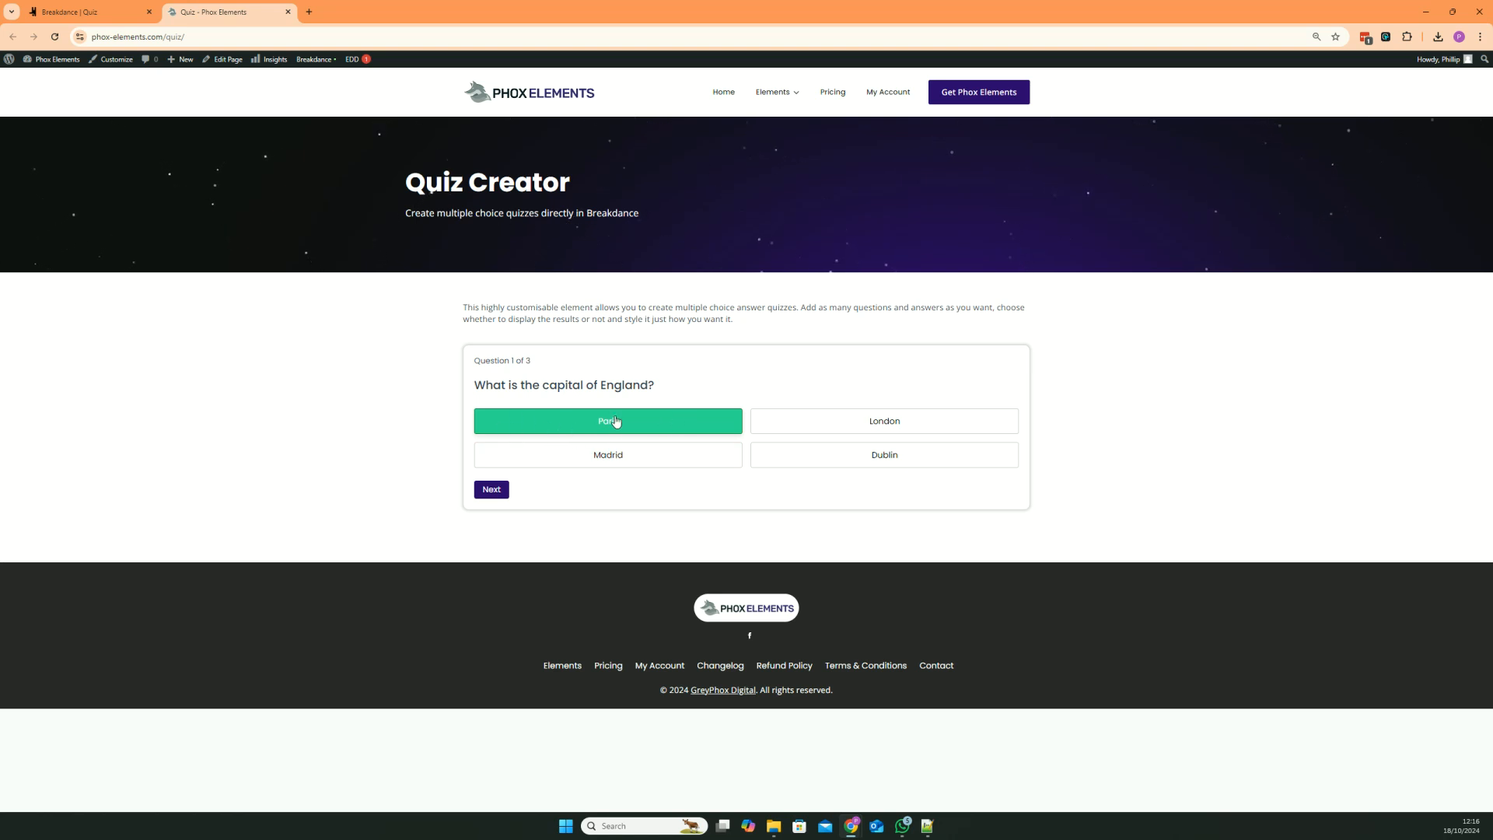
left_click(486, 495)
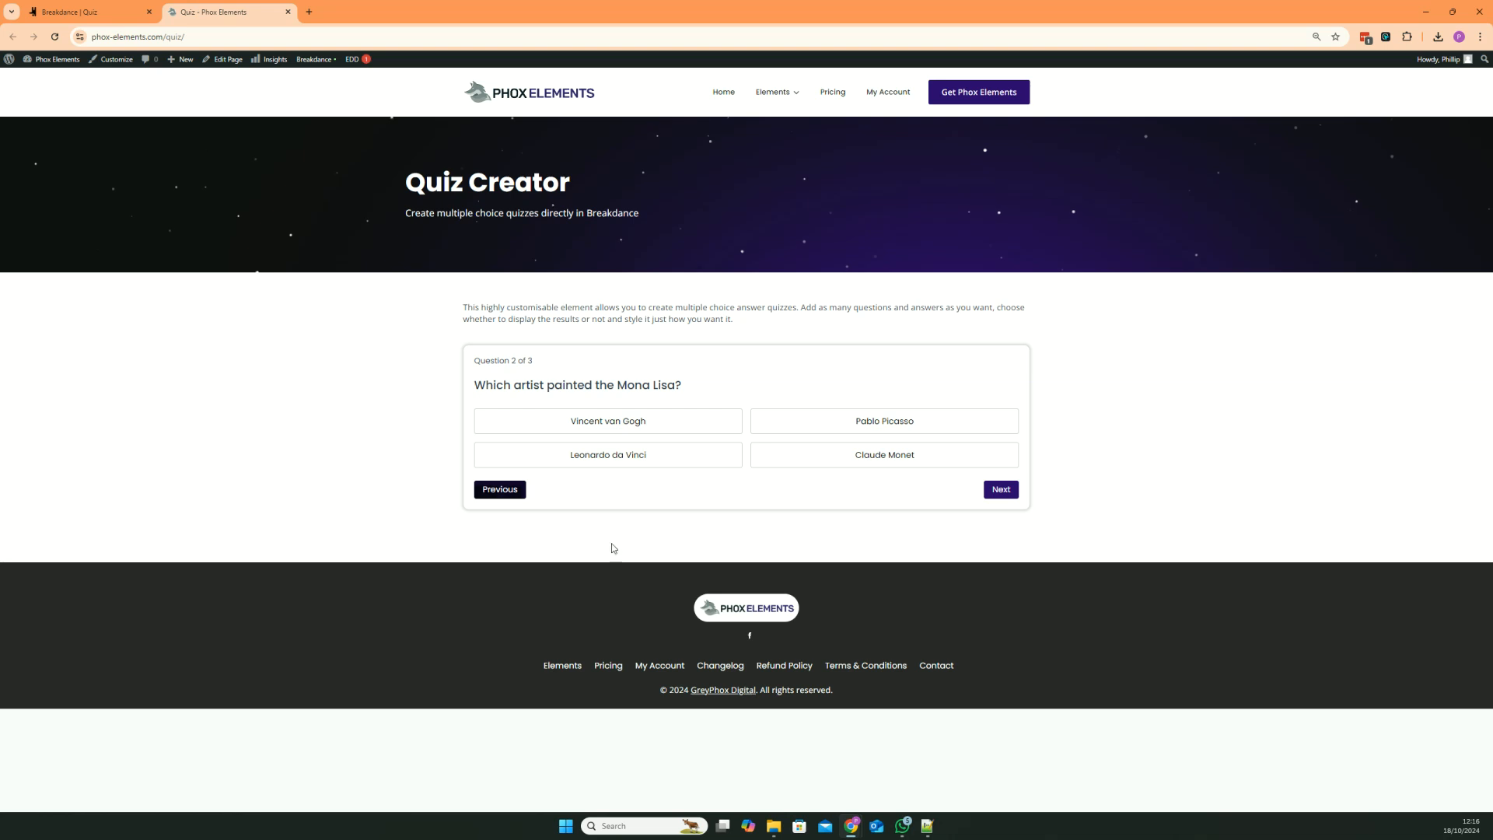
left_click(70, 11)
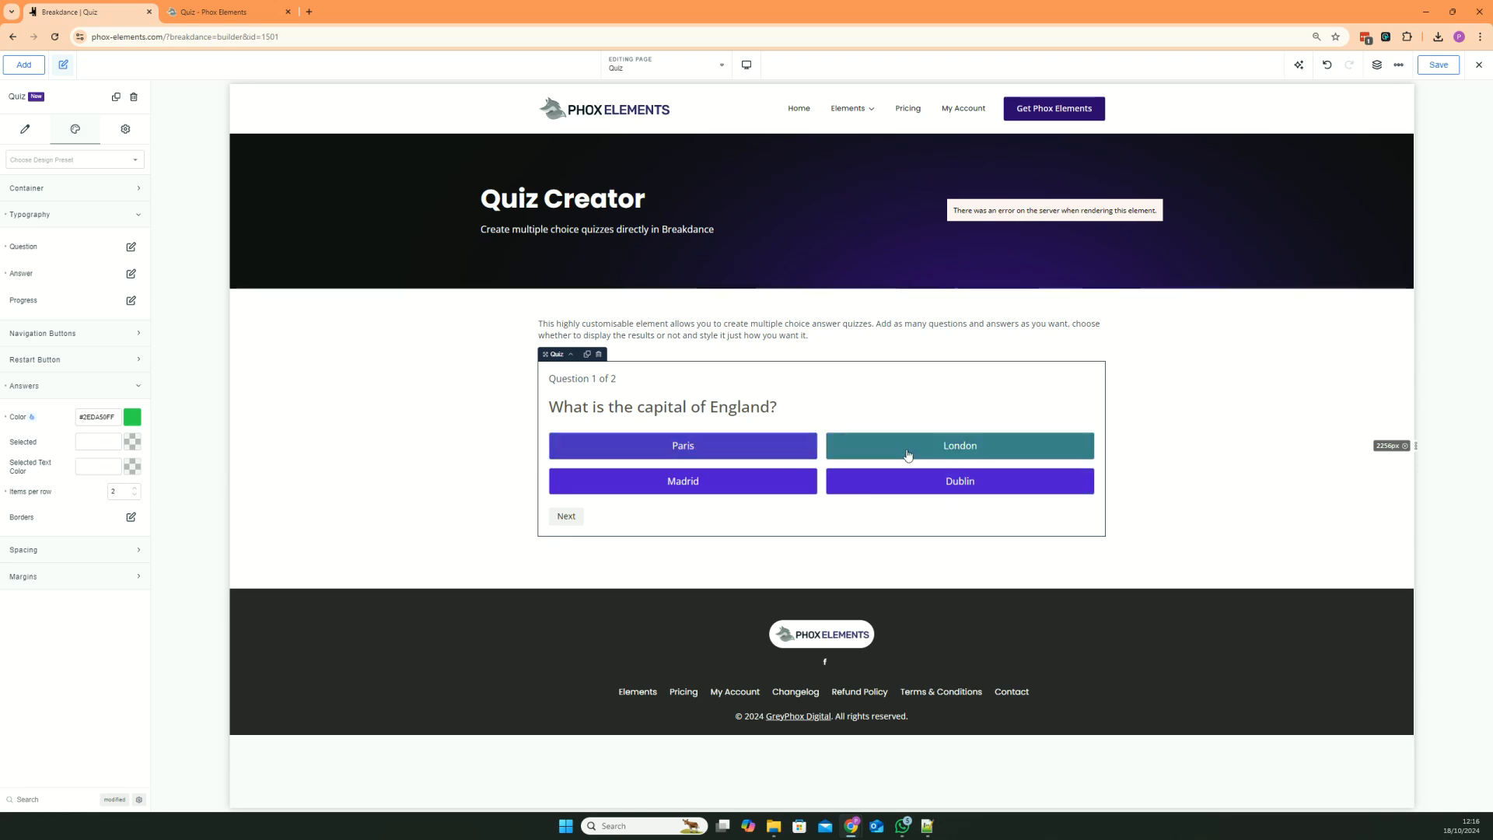
- Set the quiz answers to 4 items per row for desktop
left_click(134, 496)
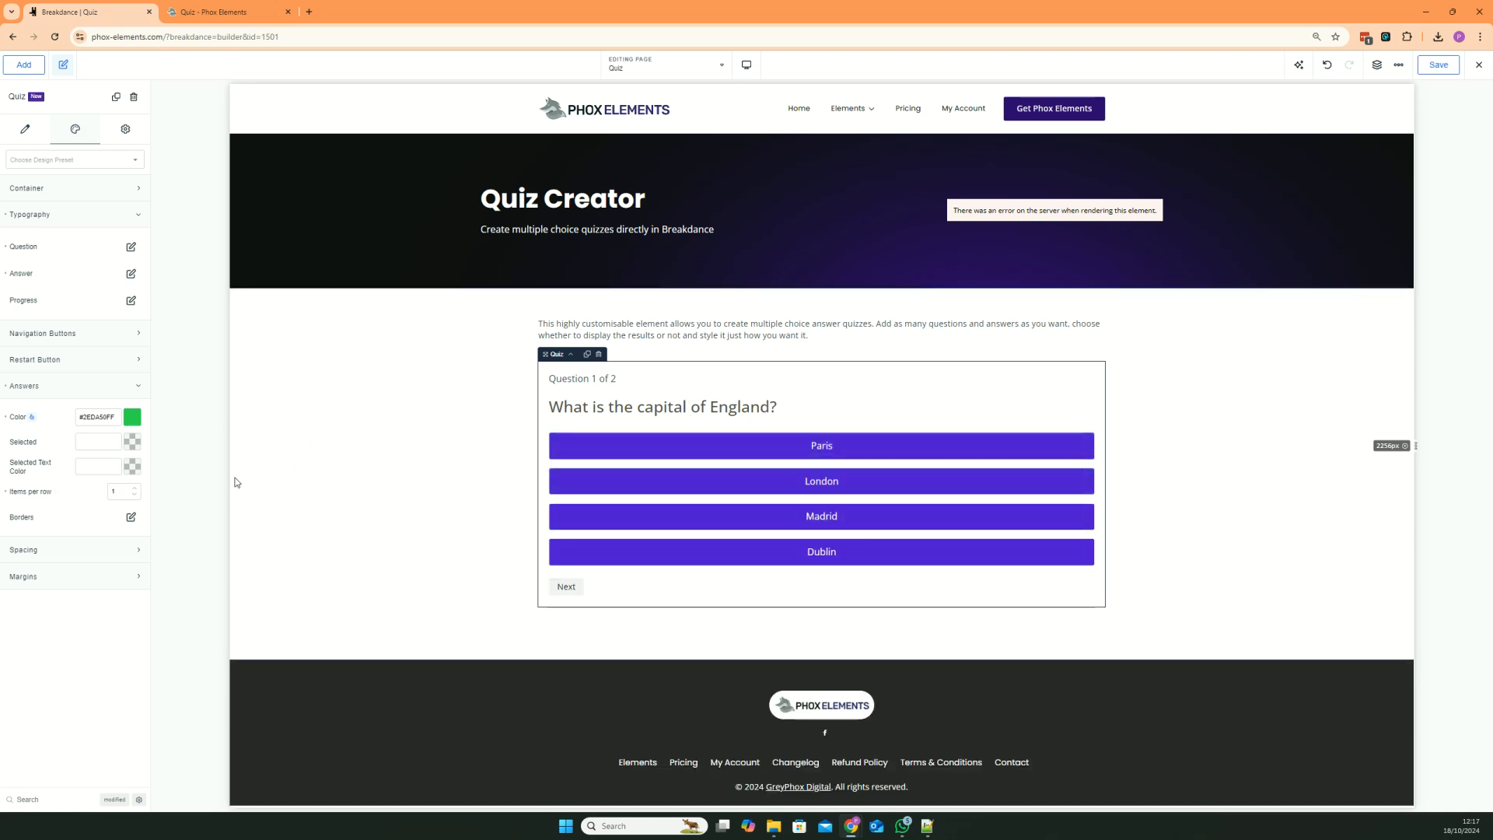
left_click(134, 489)
left_click(134, 488)
left_click(133, 488)
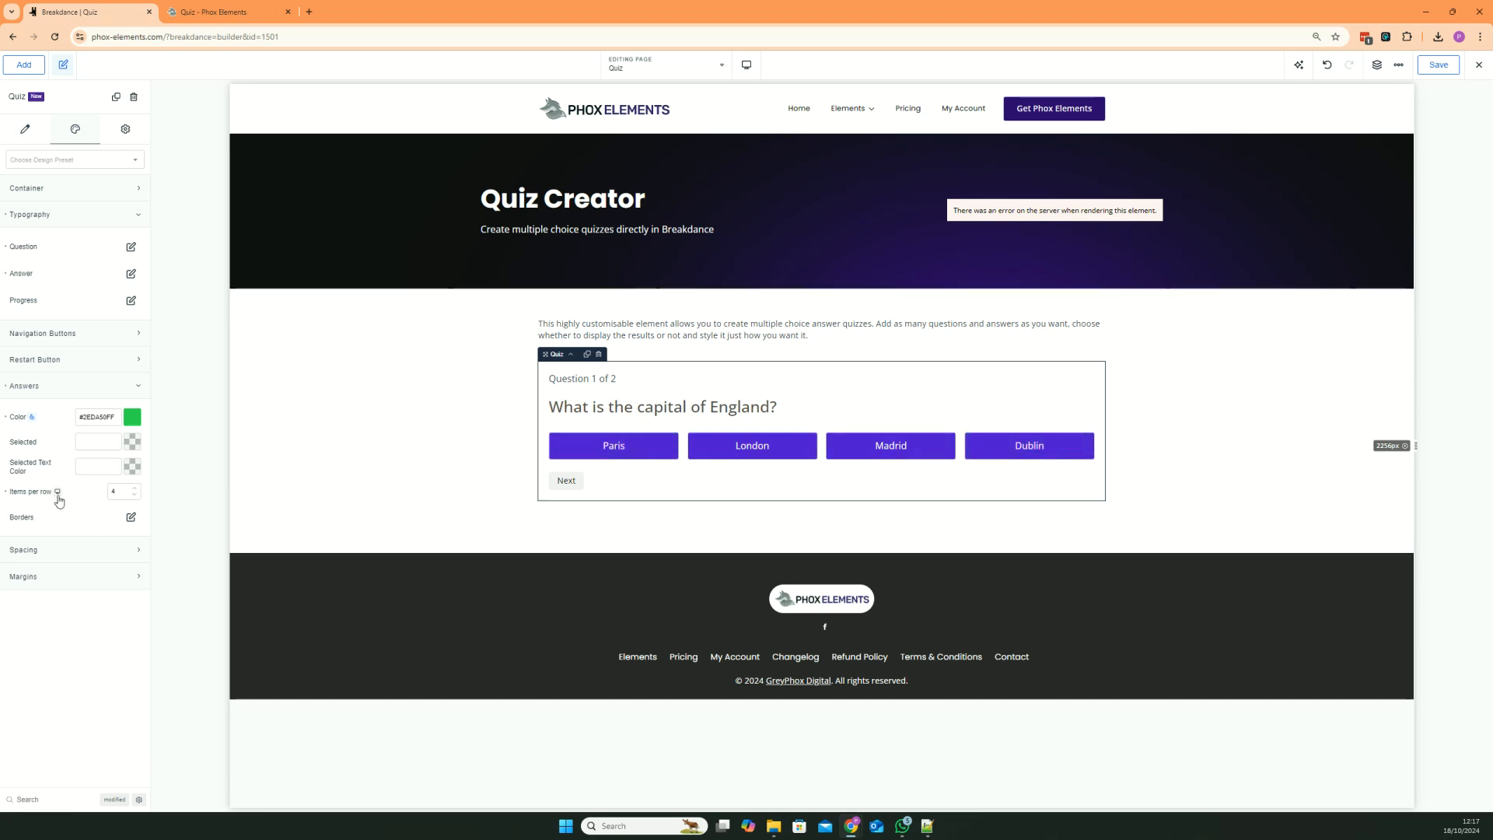
- In the Phone Portrait view, try 2 answers per row, set it back to 1, and return to the desktop view
left_click(747, 65)
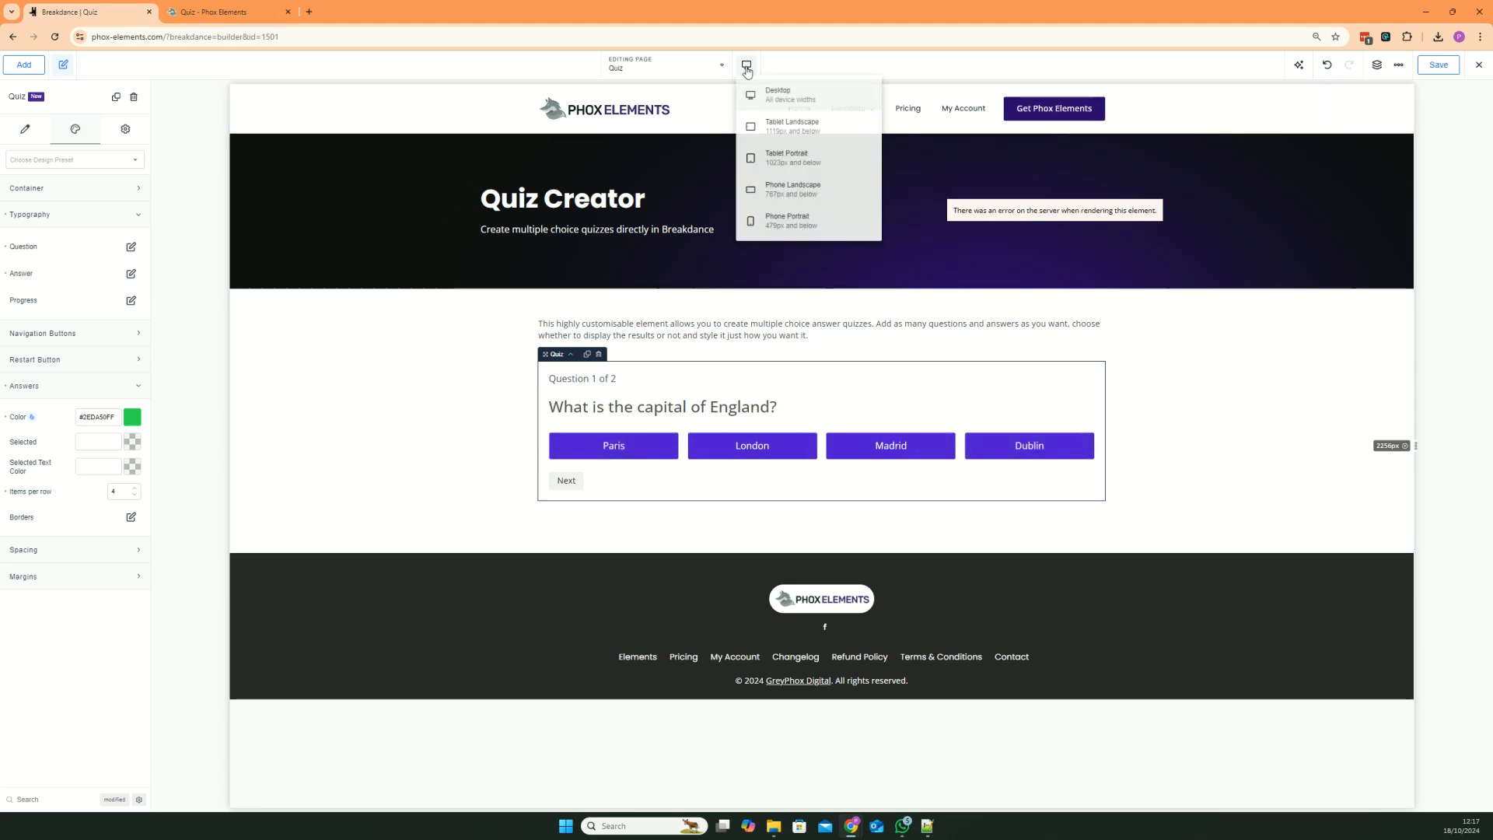
left_click(793, 221)
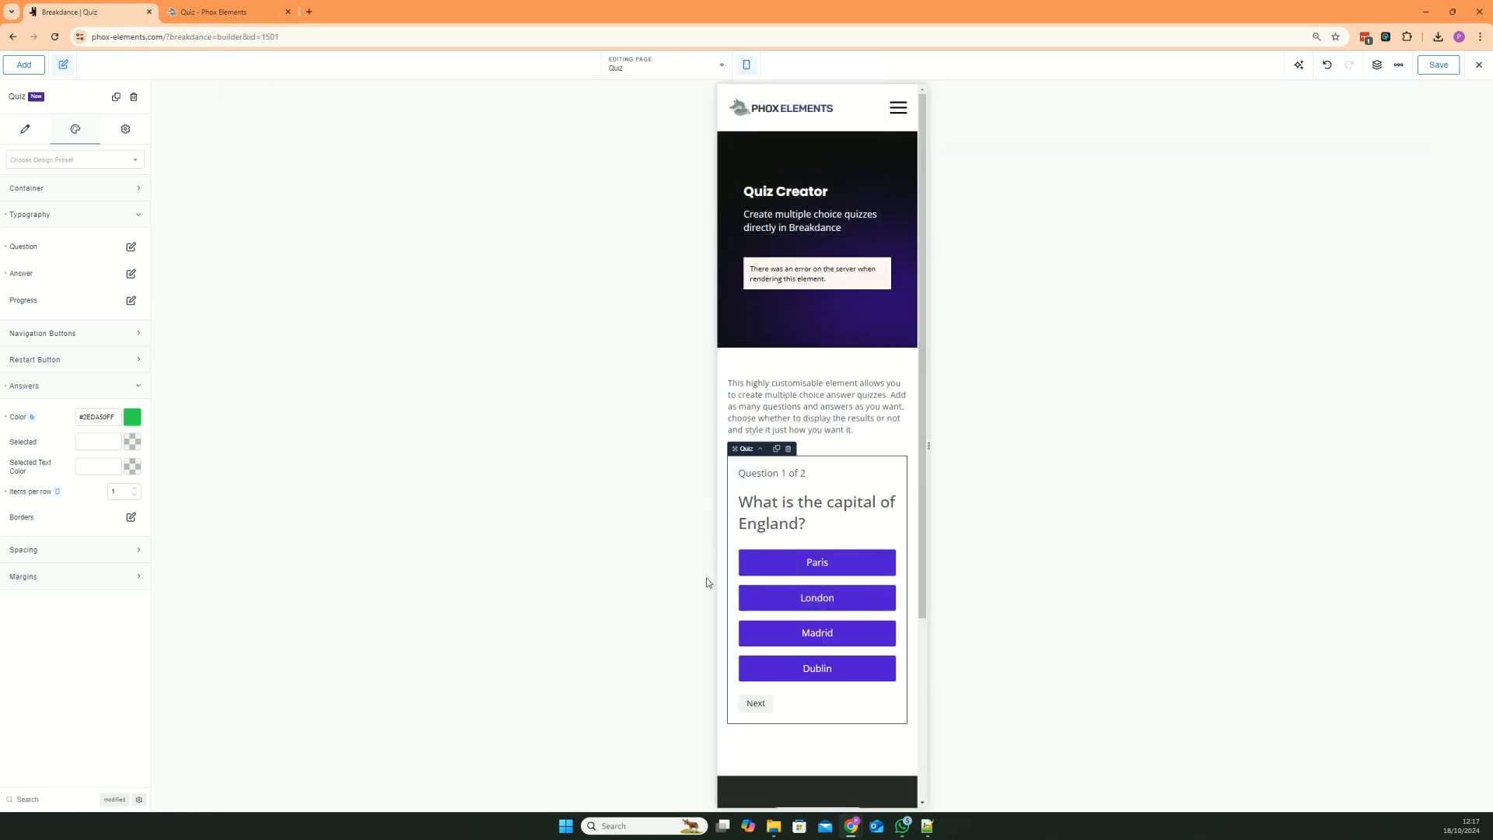
left_click(135, 494)
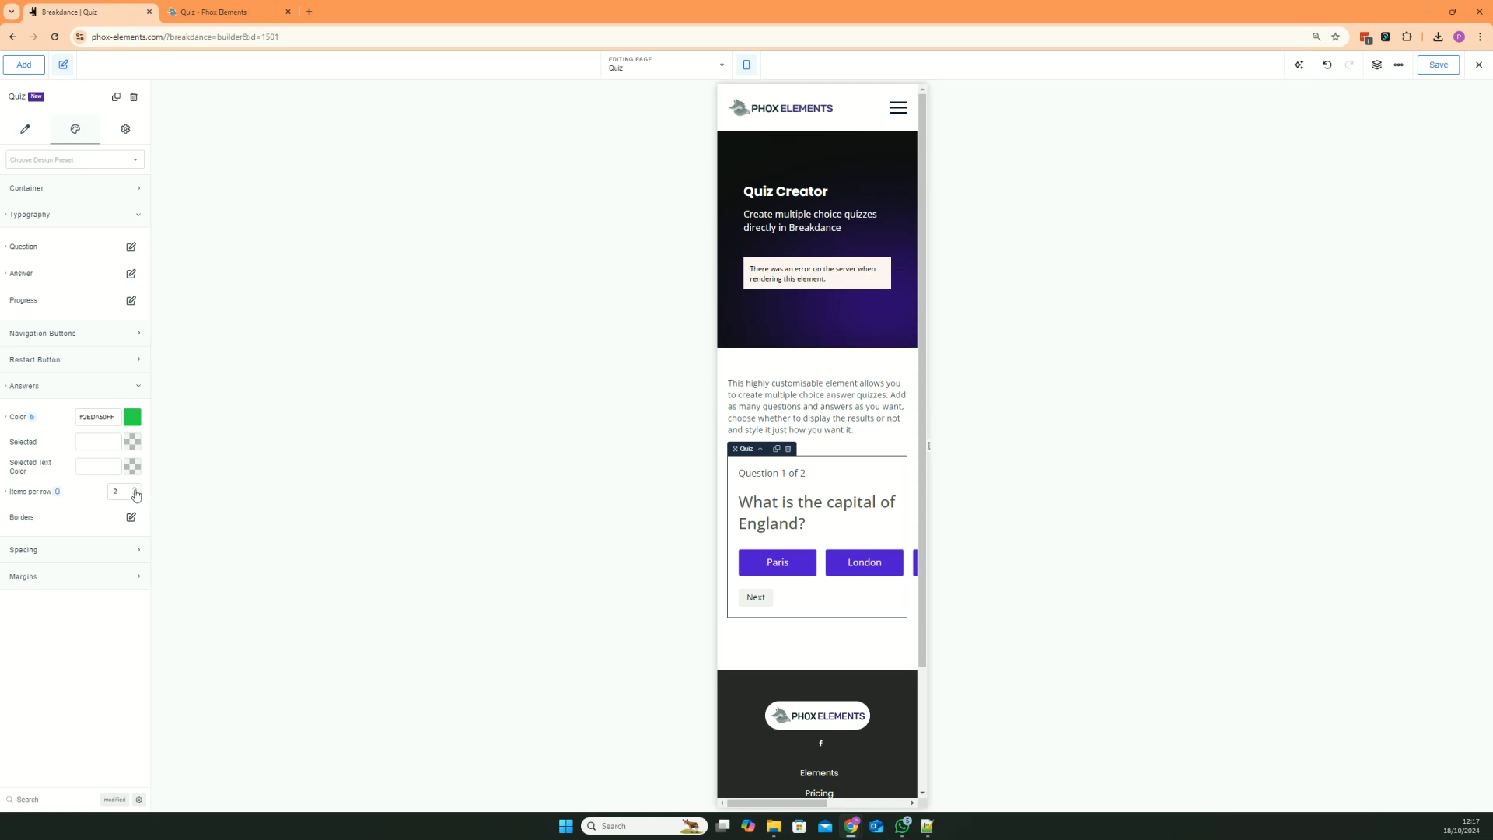
left_click(135, 490)
left_click(135, 491)
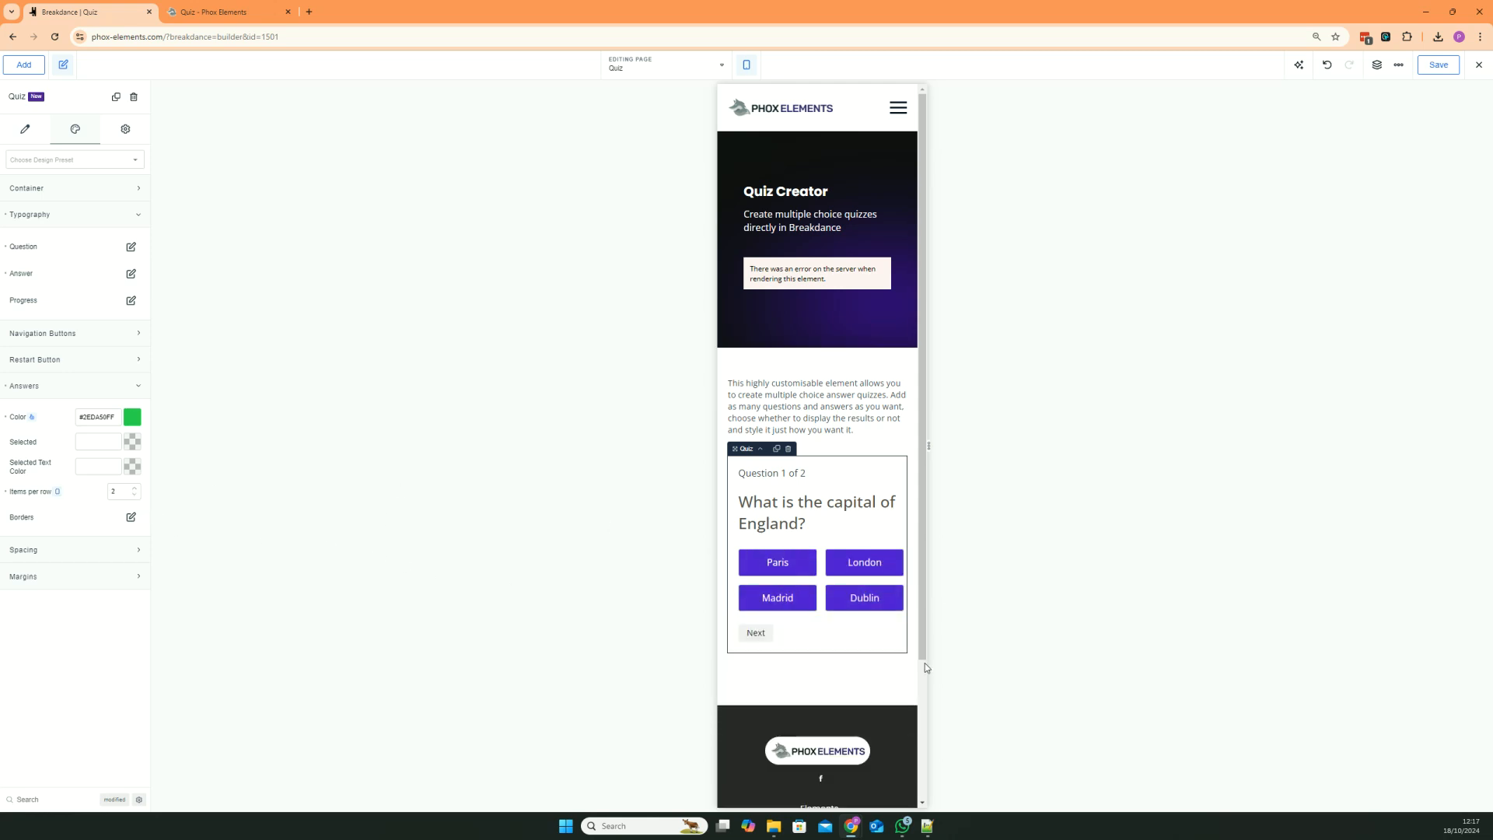
left_click(135, 495)
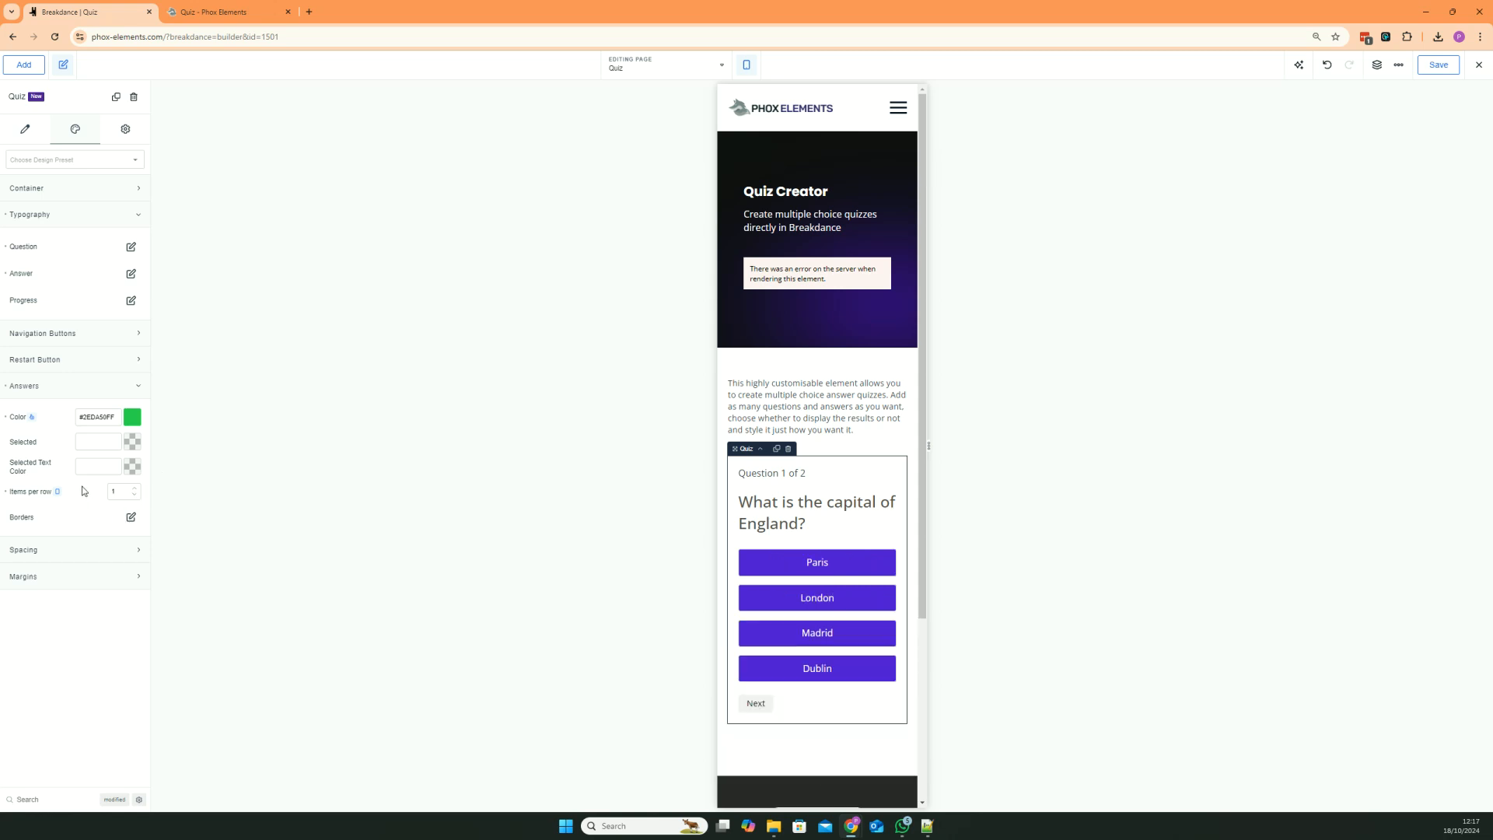
left_click(746, 64)
left_click(774, 95)
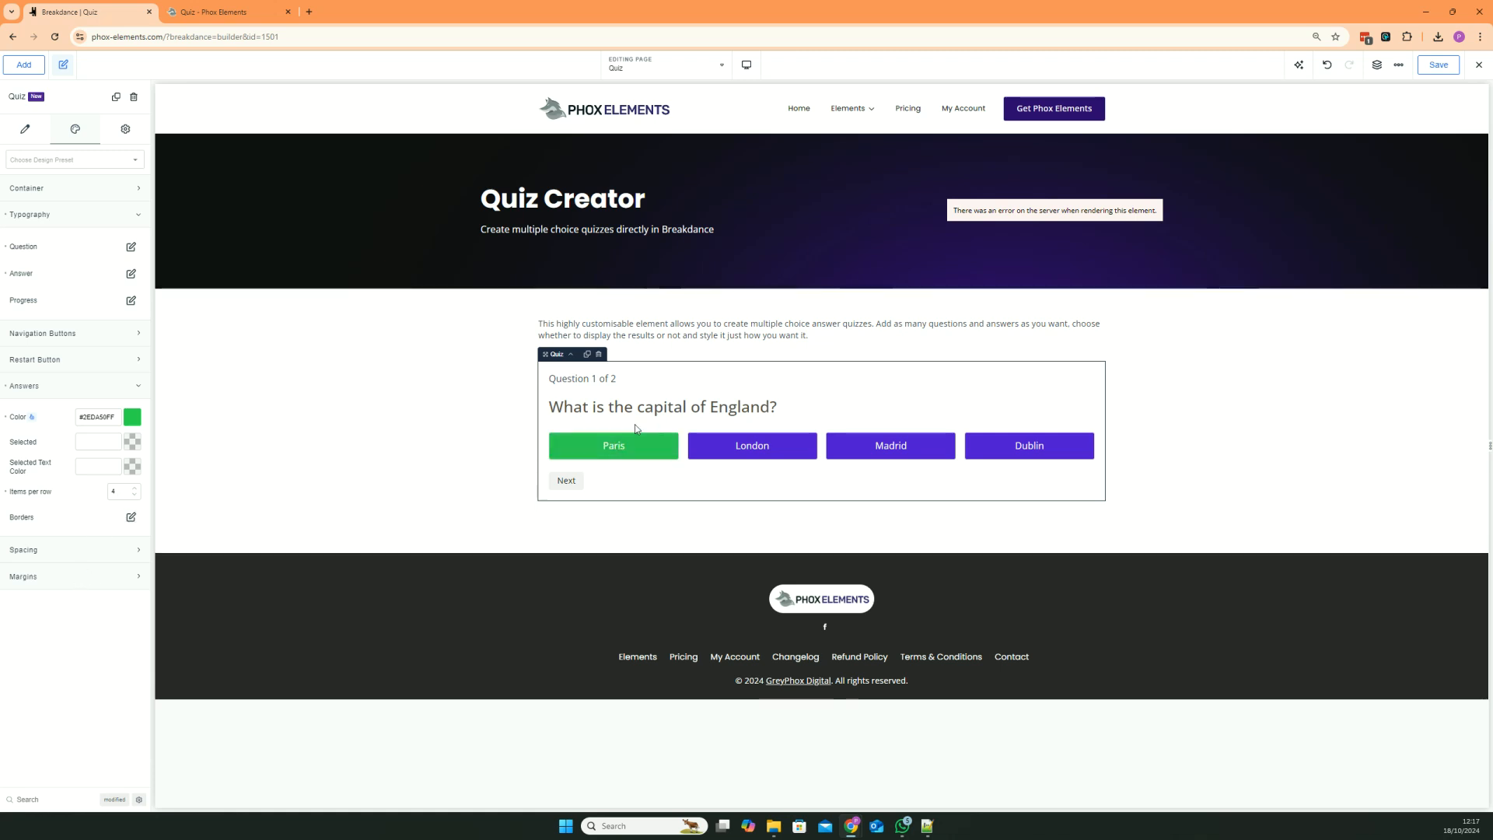
- Review the quiz's Spacing settings for below questions and below answers, then collapse the open style sections
left_click(74, 552)
left_click(88, 220)
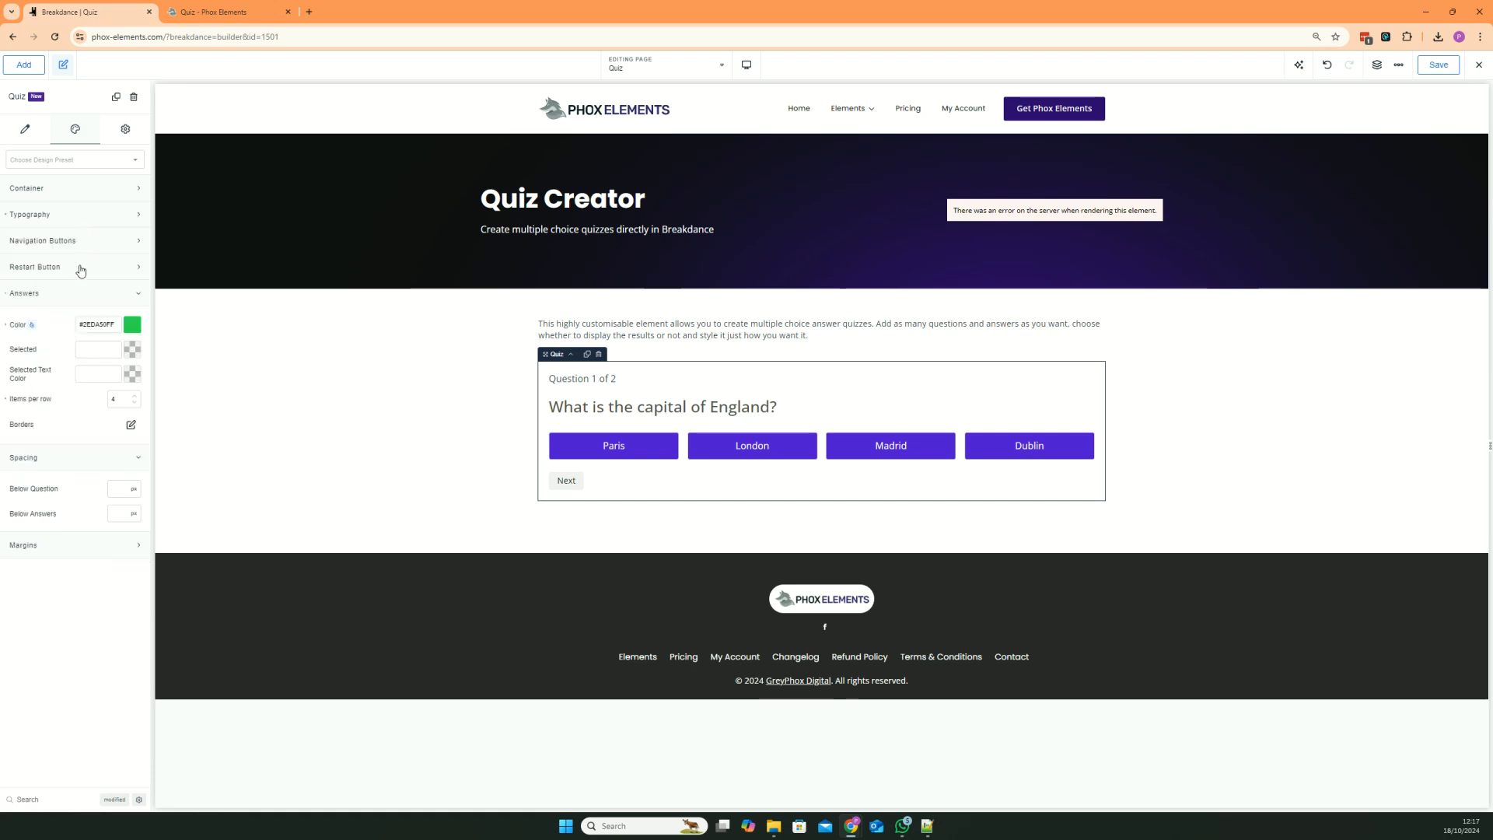
left_click(66, 299)
left_click(62, 320)
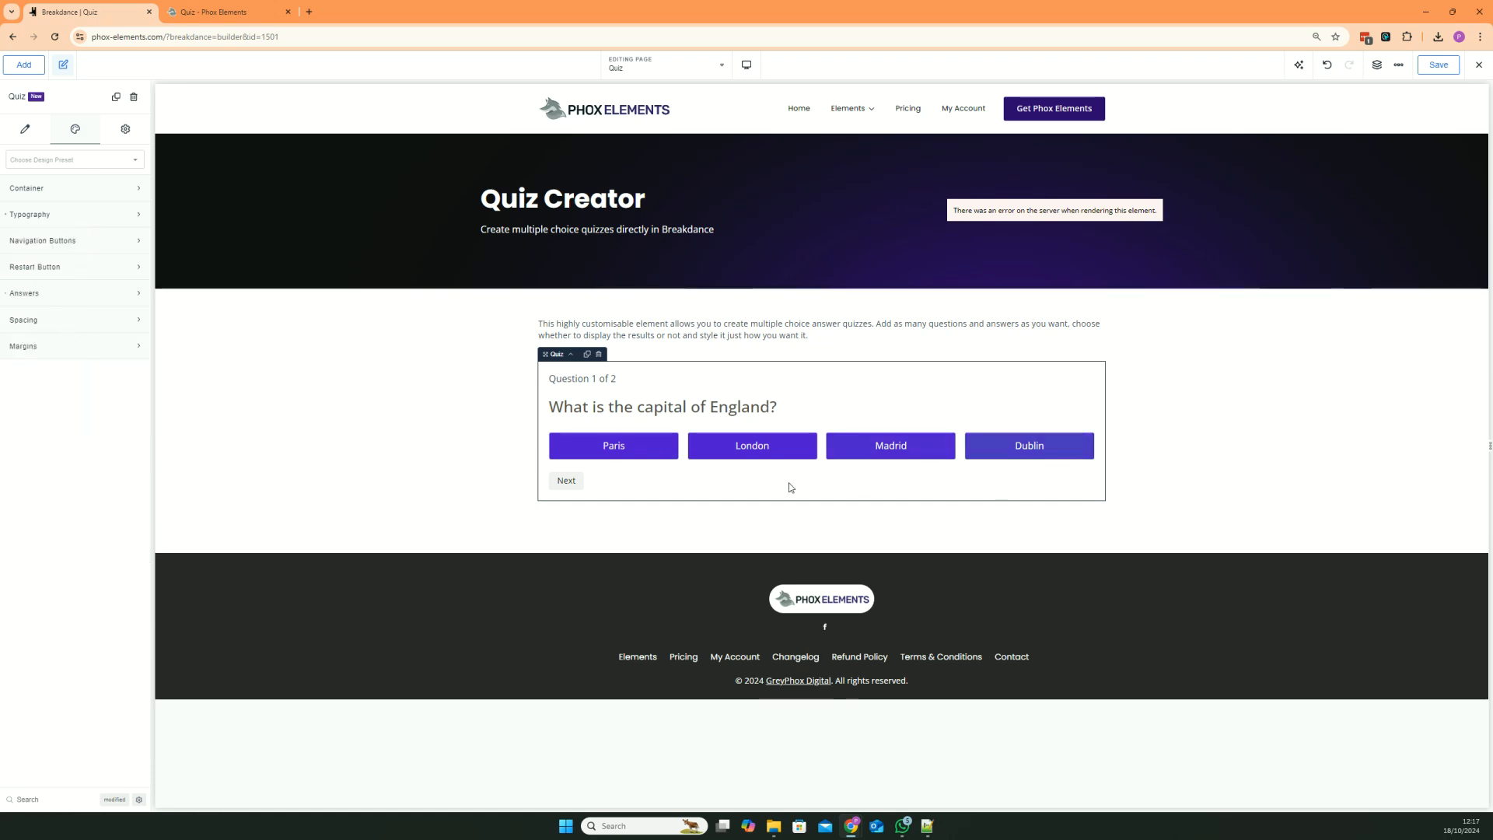
- On the live quiz page, answer question 2 with Pablo Picasso and question 3 with Mars, and submit the quiz
left_click(255, 8)
left_click(909, 427)
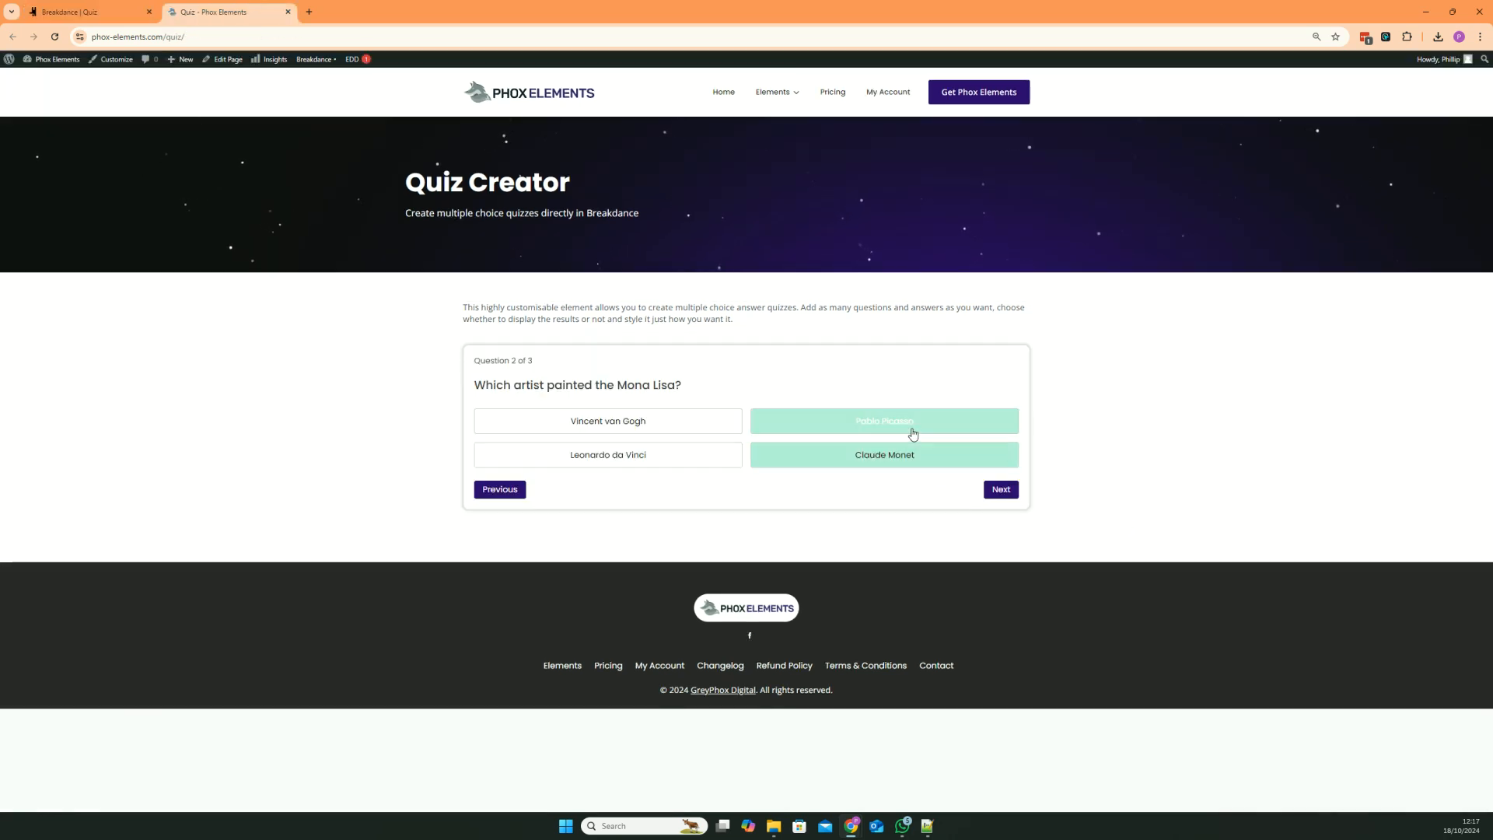
left_click(995, 490)
left_click(895, 424)
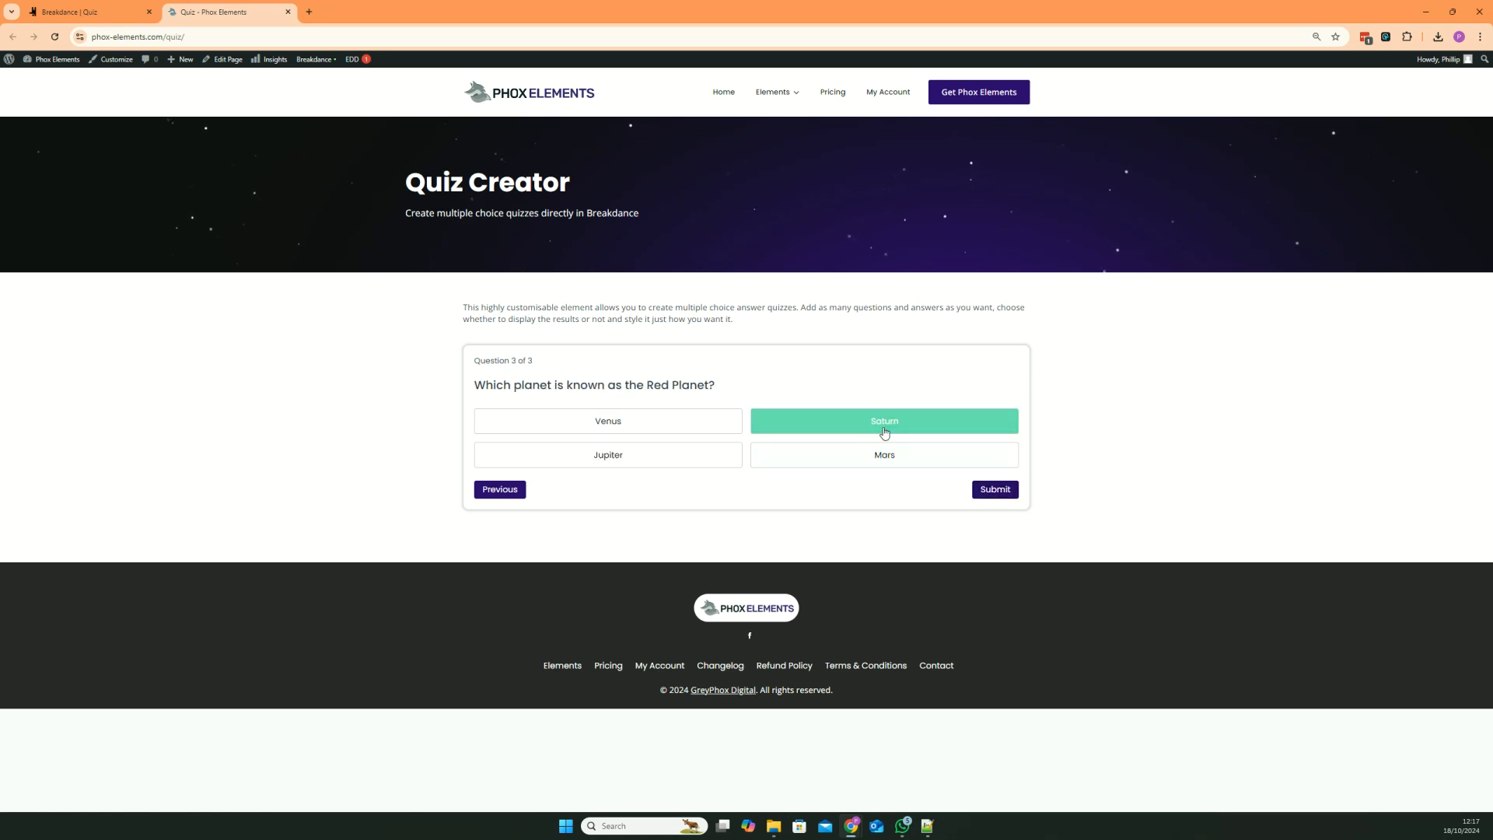
left_click(878, 452)
left_click(994, 490)
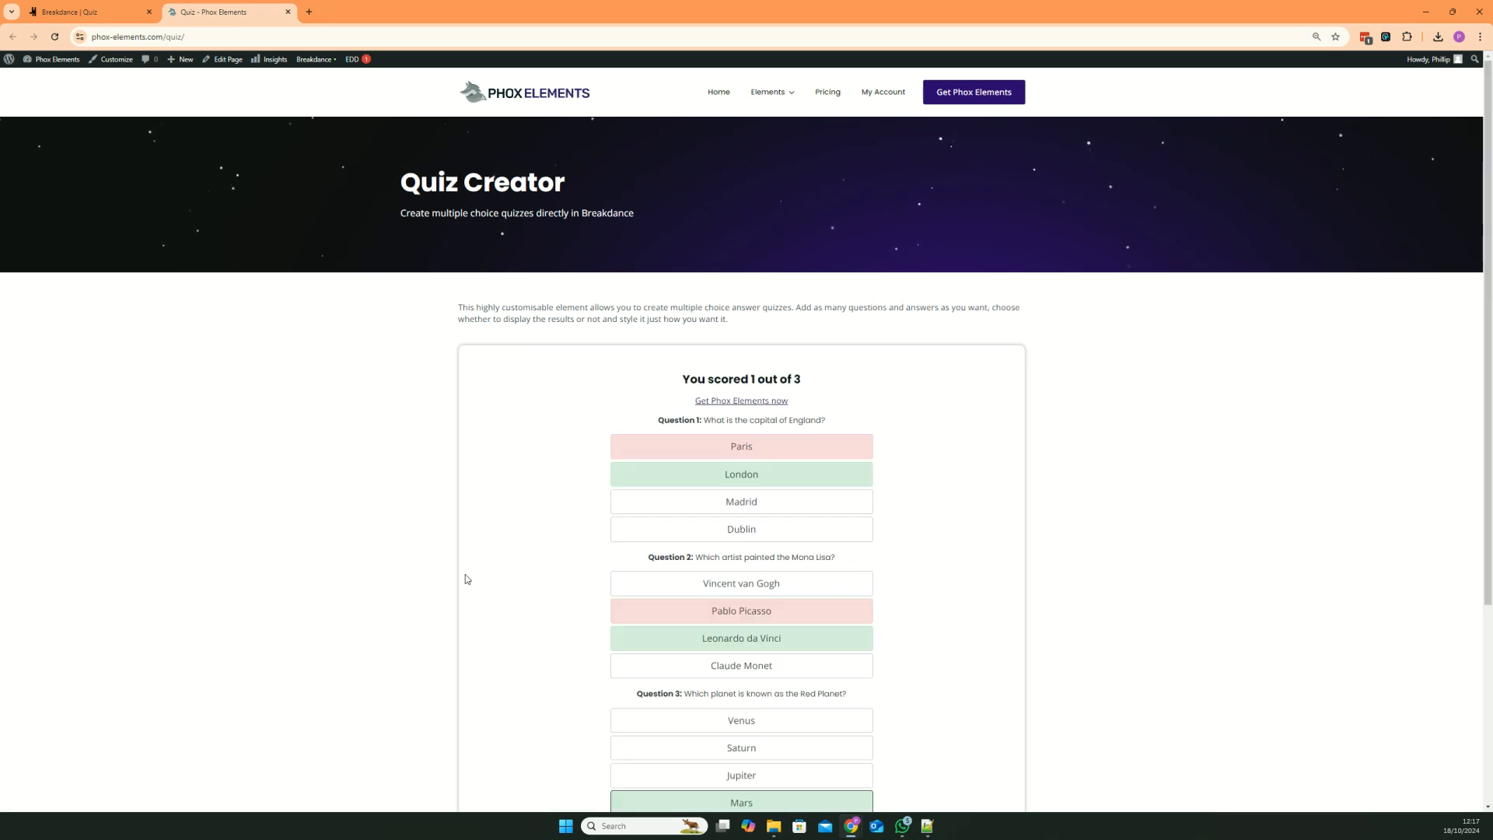
- Examine the live quiz's results screen, including the score line, the promotional link and the marked answers for each question
scroll(653, 573, "down", 2)
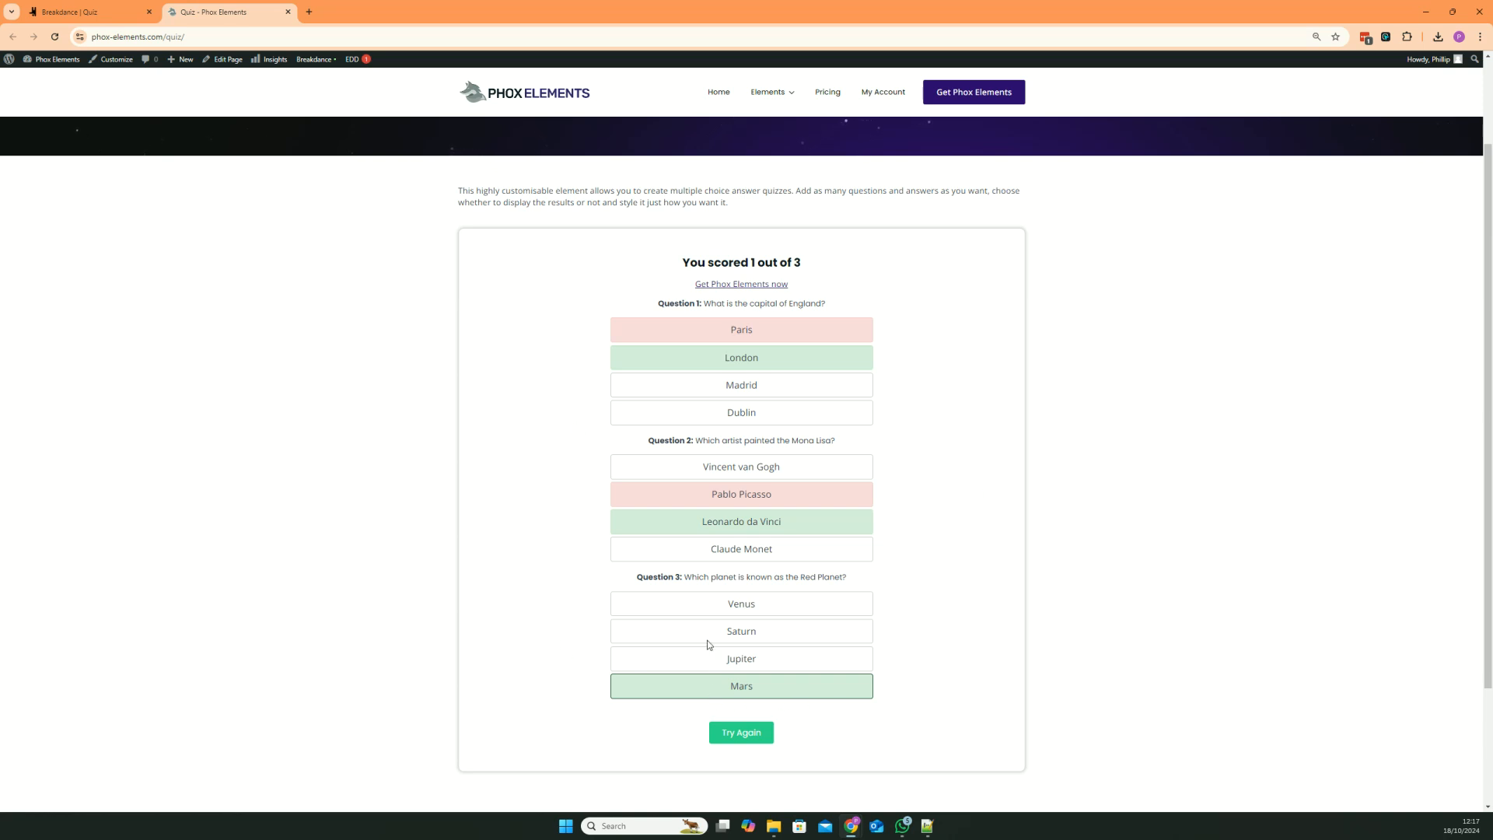
left_click_drag(858, 494, 843, 675)
left_click_drag(670, 265, 891, 267)
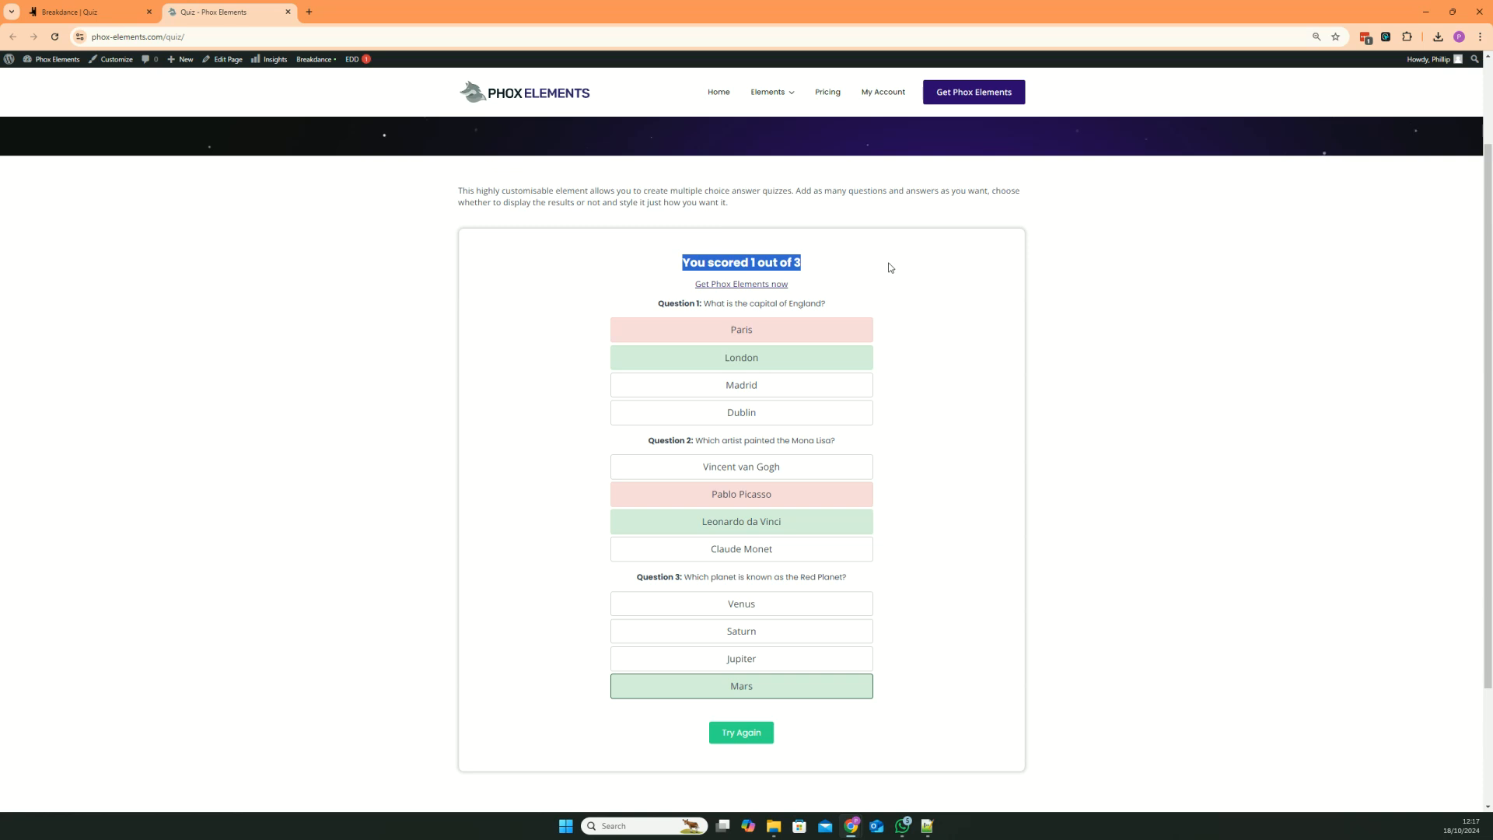
left_click(922, 693)
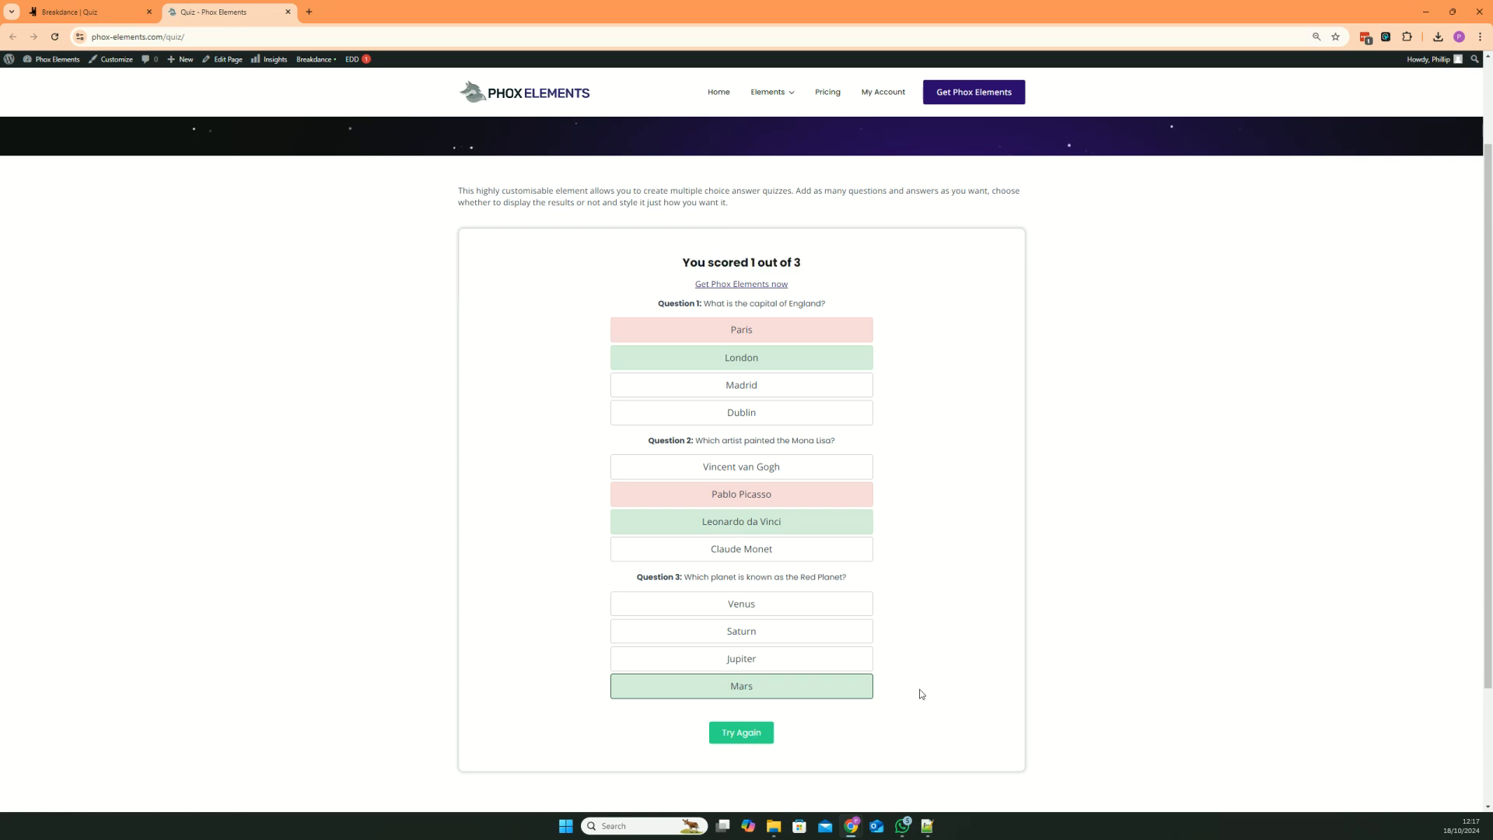
left_click_drag(691, 301, 783, 282)
- Return to the page builder and open the quiz's text to show on the answer screen for editing
left_click(70, 12)
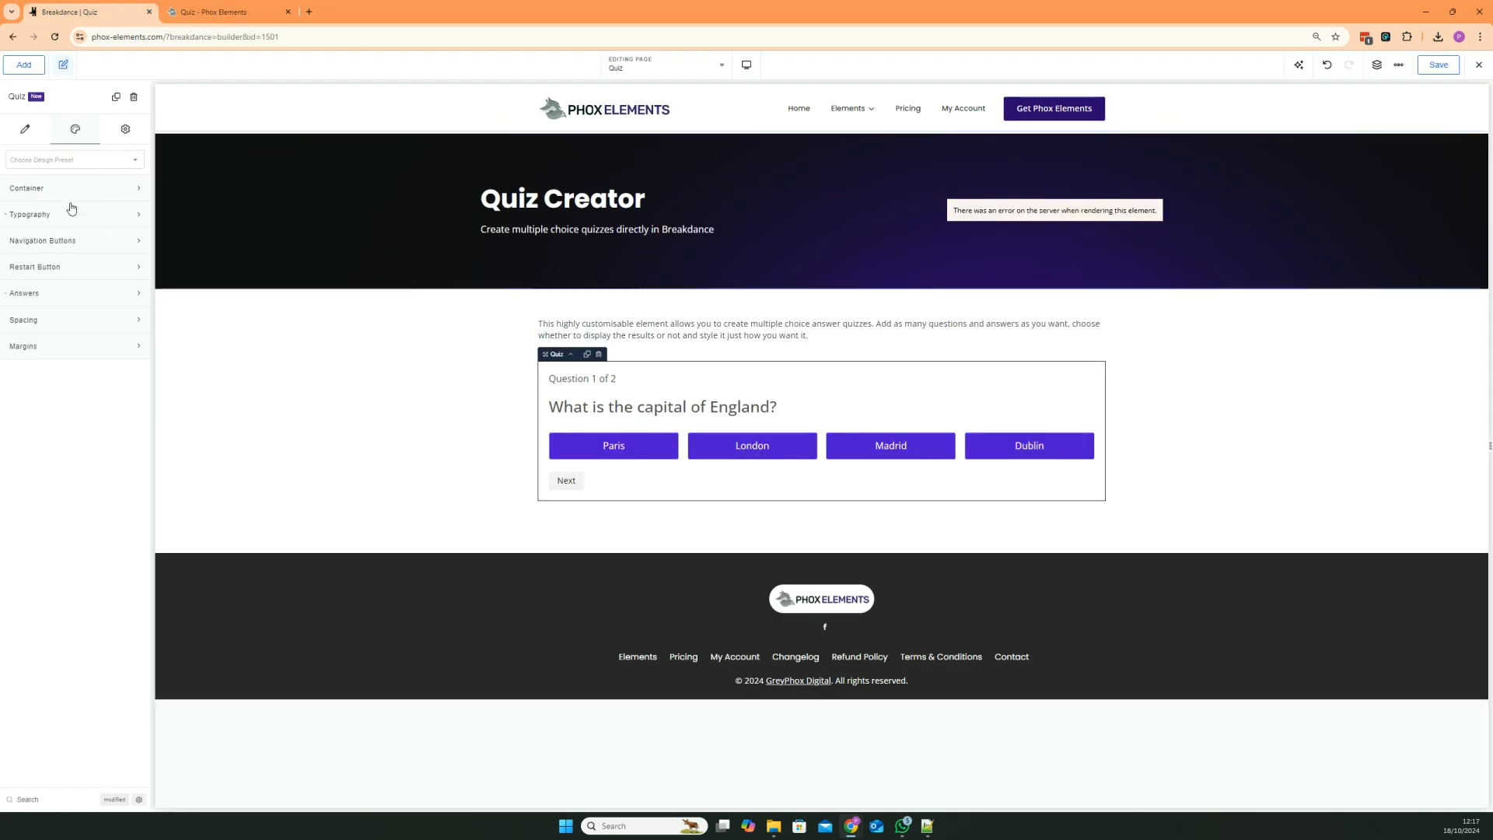
left_click(23, 133)
left_click(56, 285)
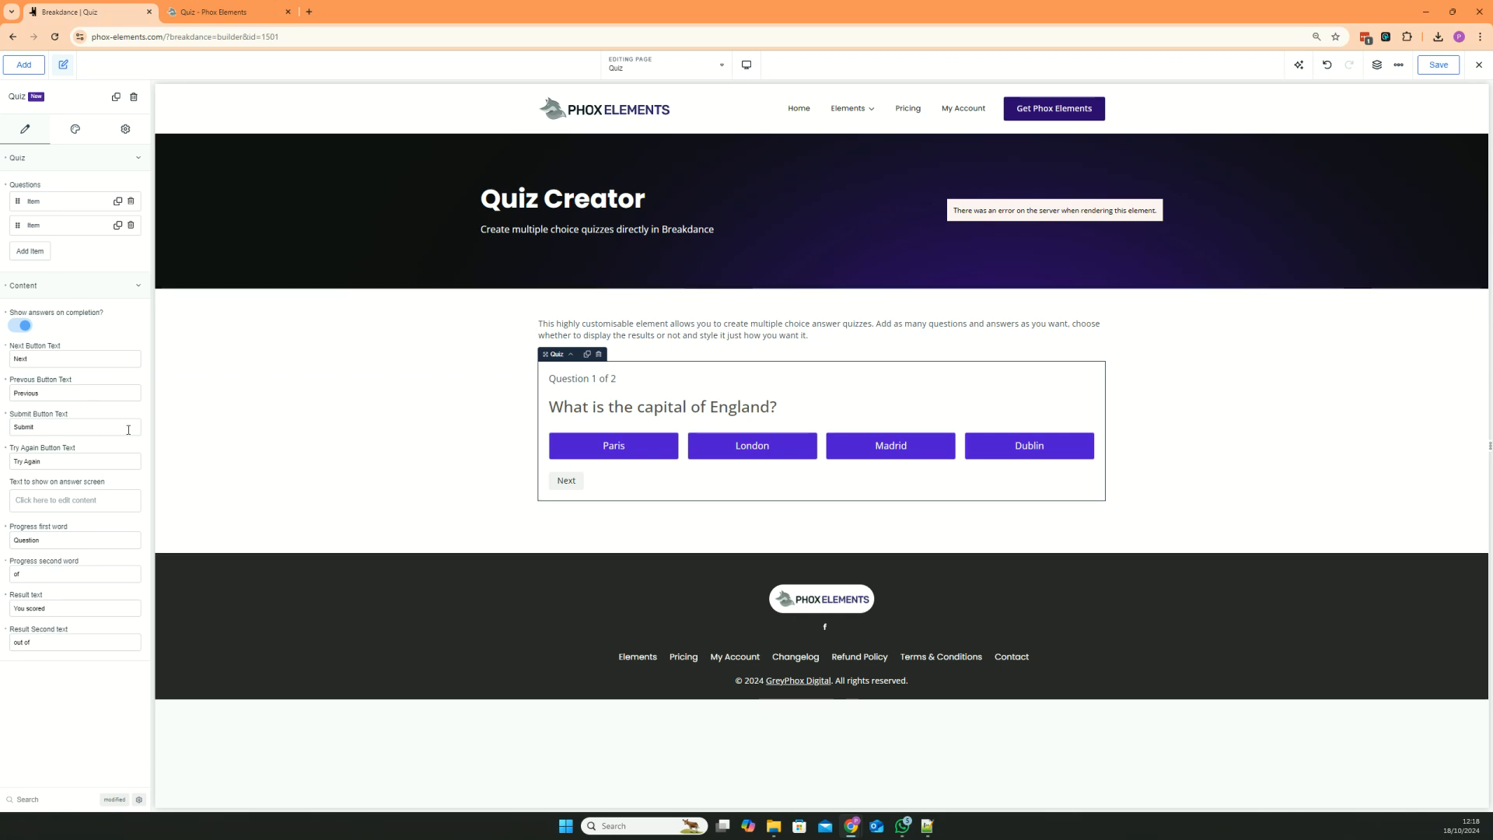
left_click(92, 504)
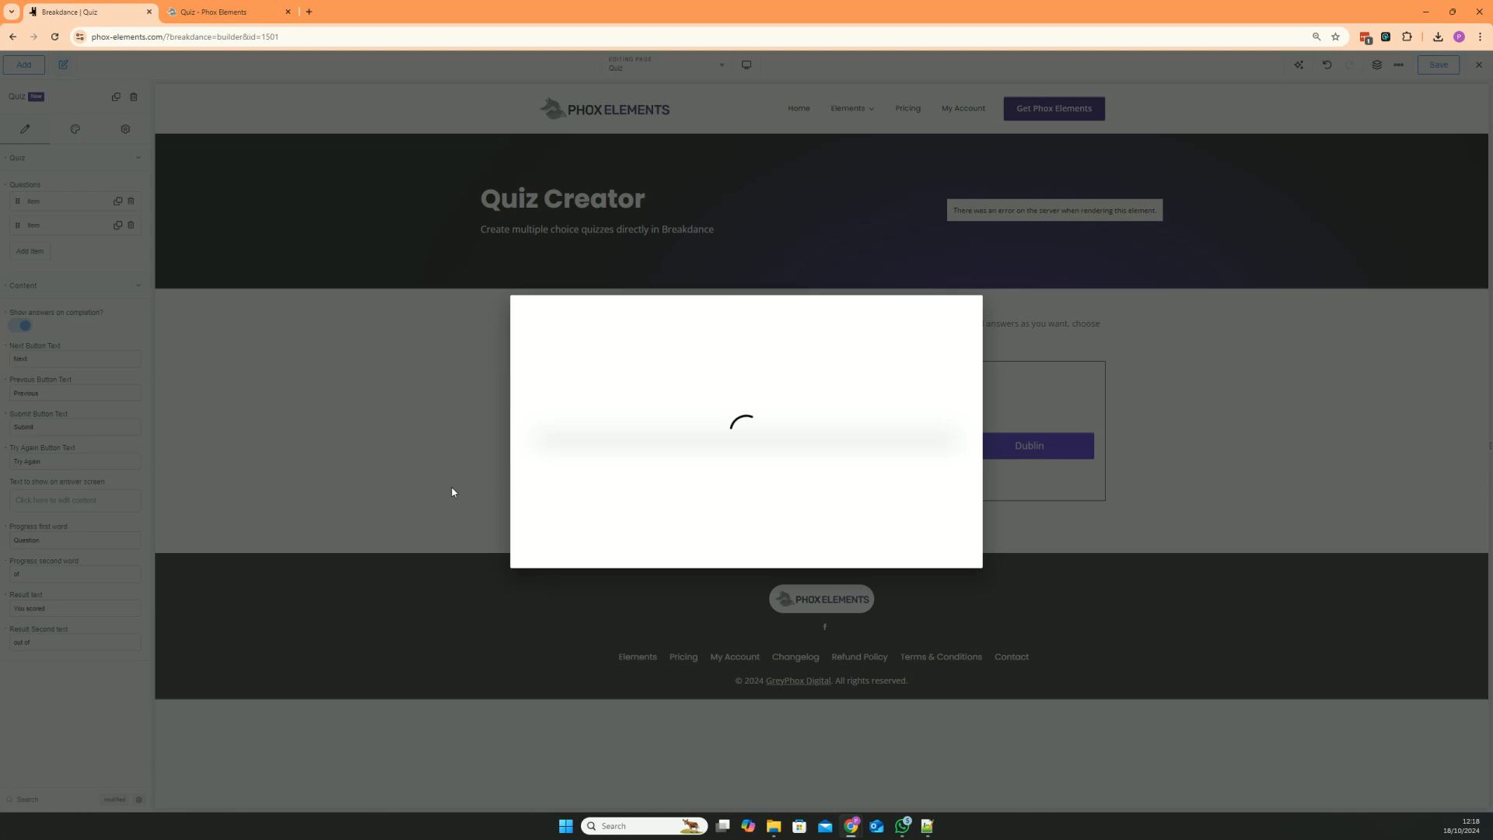
- Switch back to the live quiz page and look over the results screen from the score to the Try Again button
left_click(226, 12)
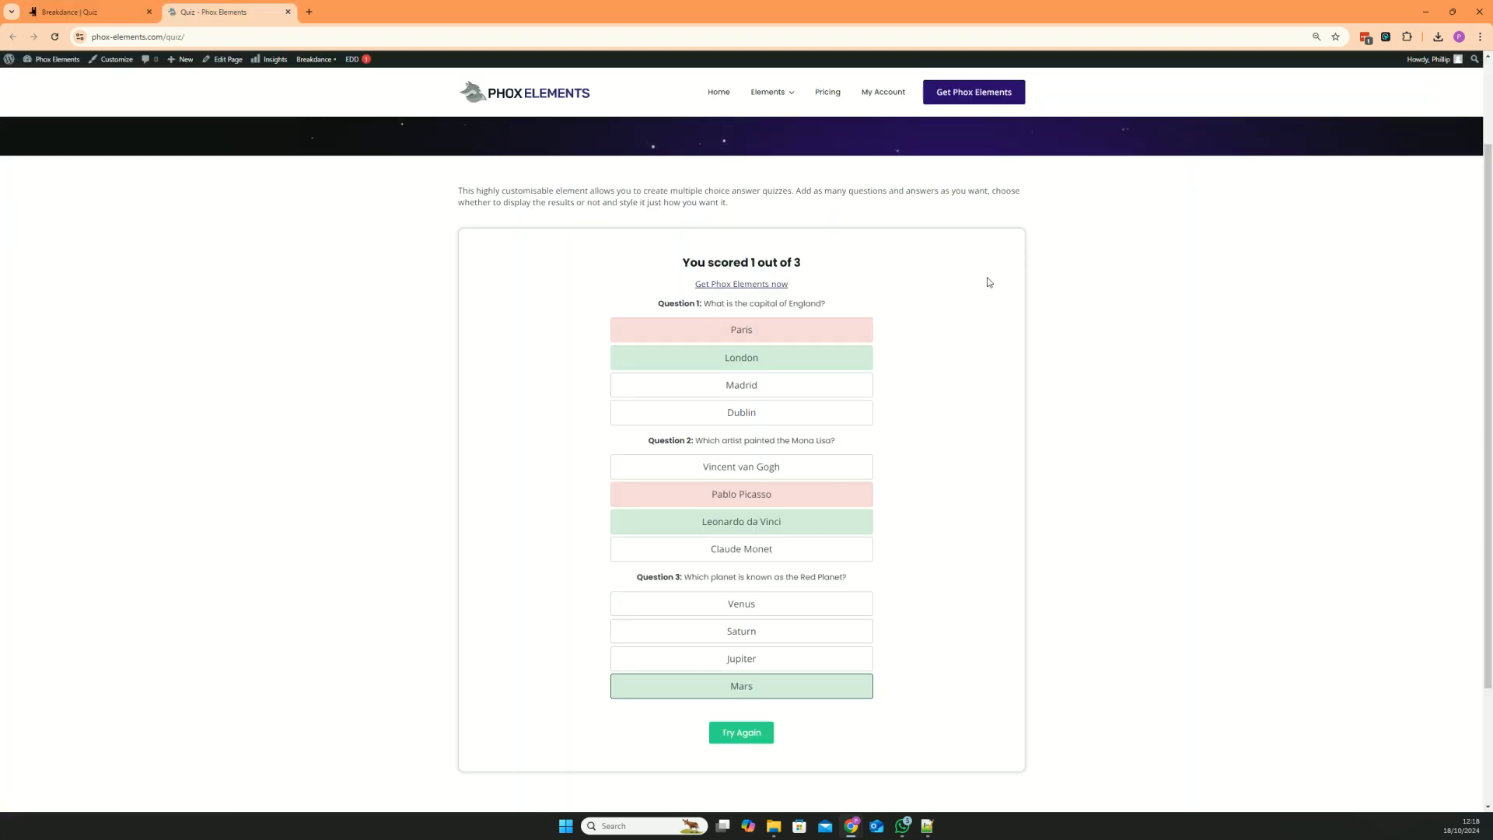
scroll(730, 489, "up", 2)
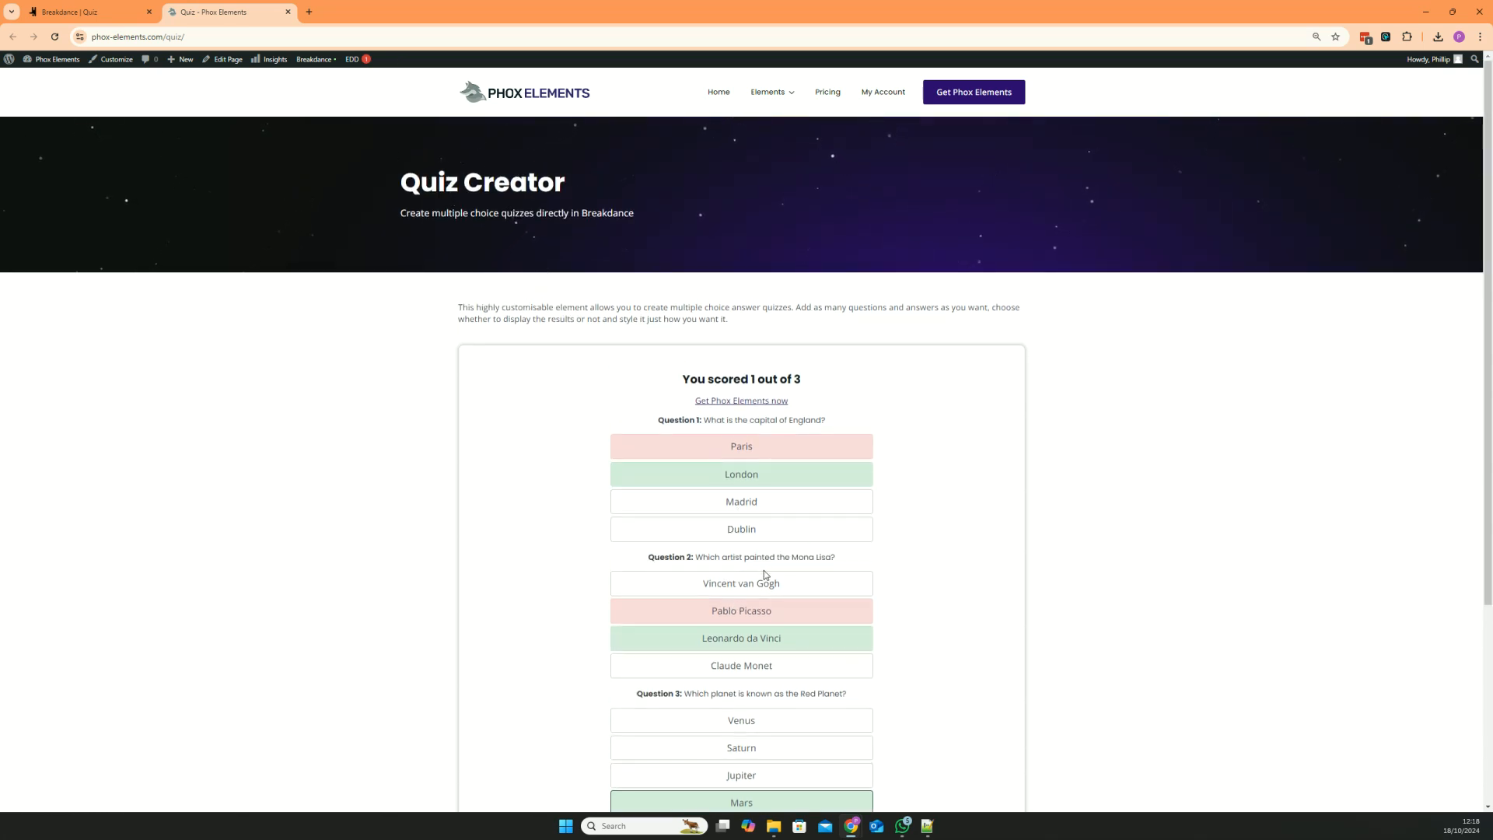
scroll(763, 570, "down", 3)
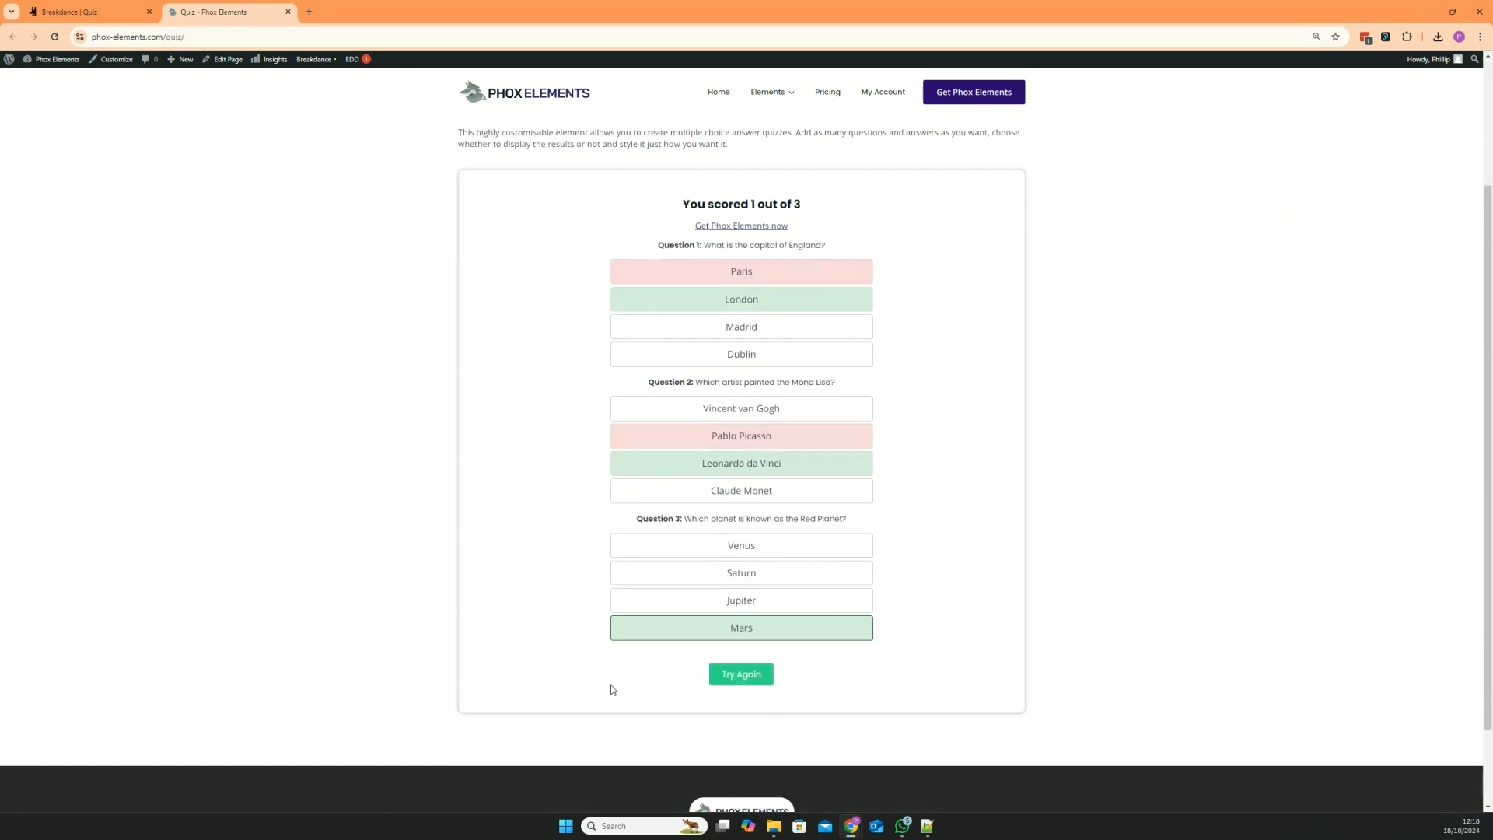